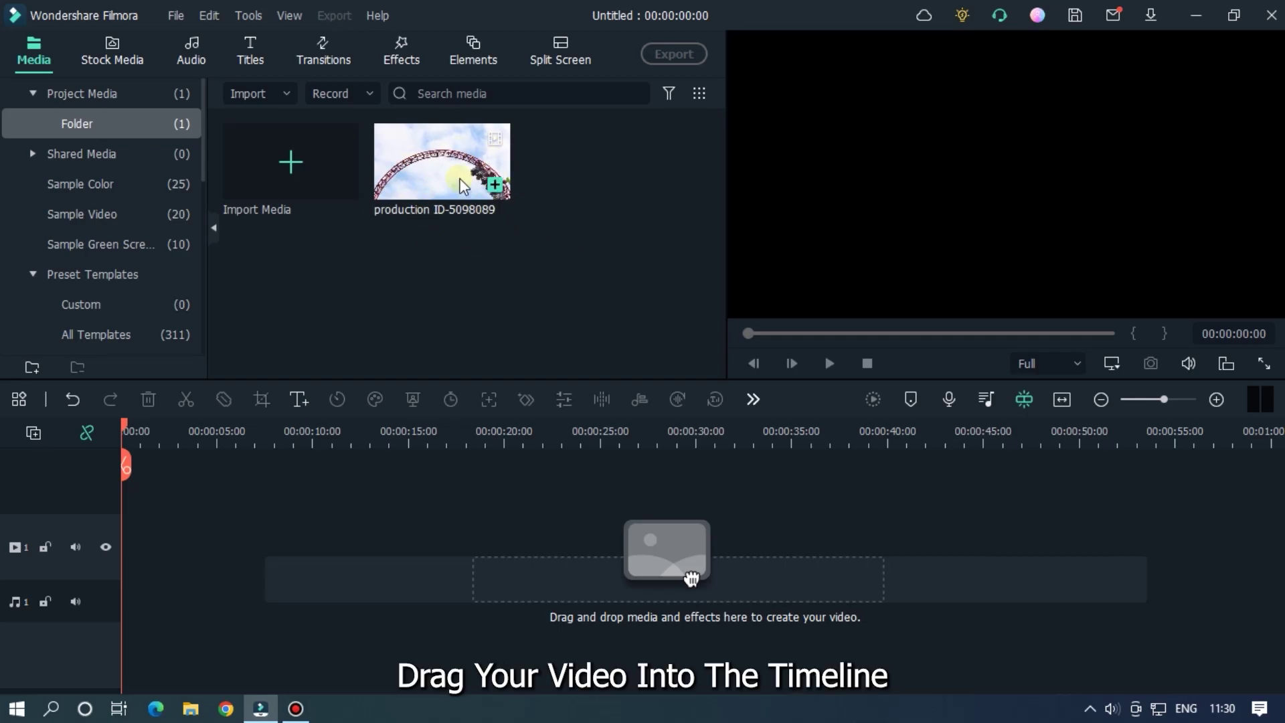
Step: Drop the roller-coaster clip onto the video track, keep project settings, and scrub to about 3 seconds
drag(442, 161, 117, 585)
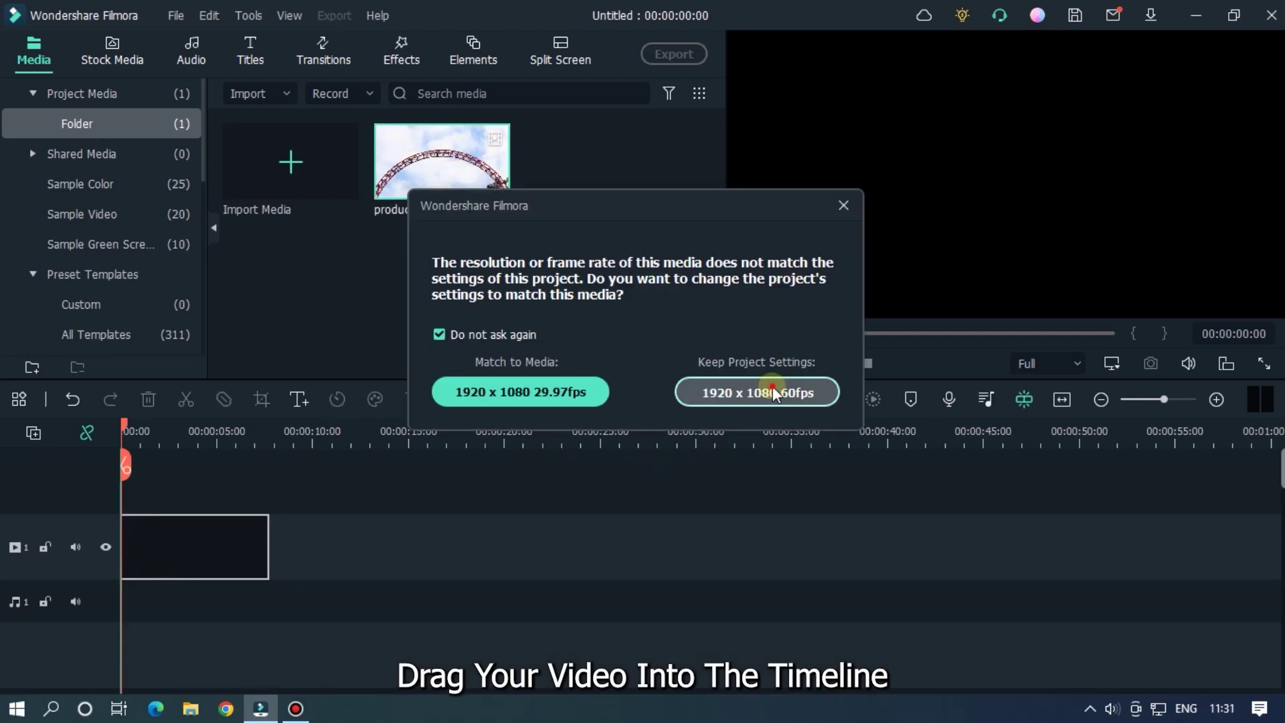
click(752, 390)
drag(257, 441, 518, 424)
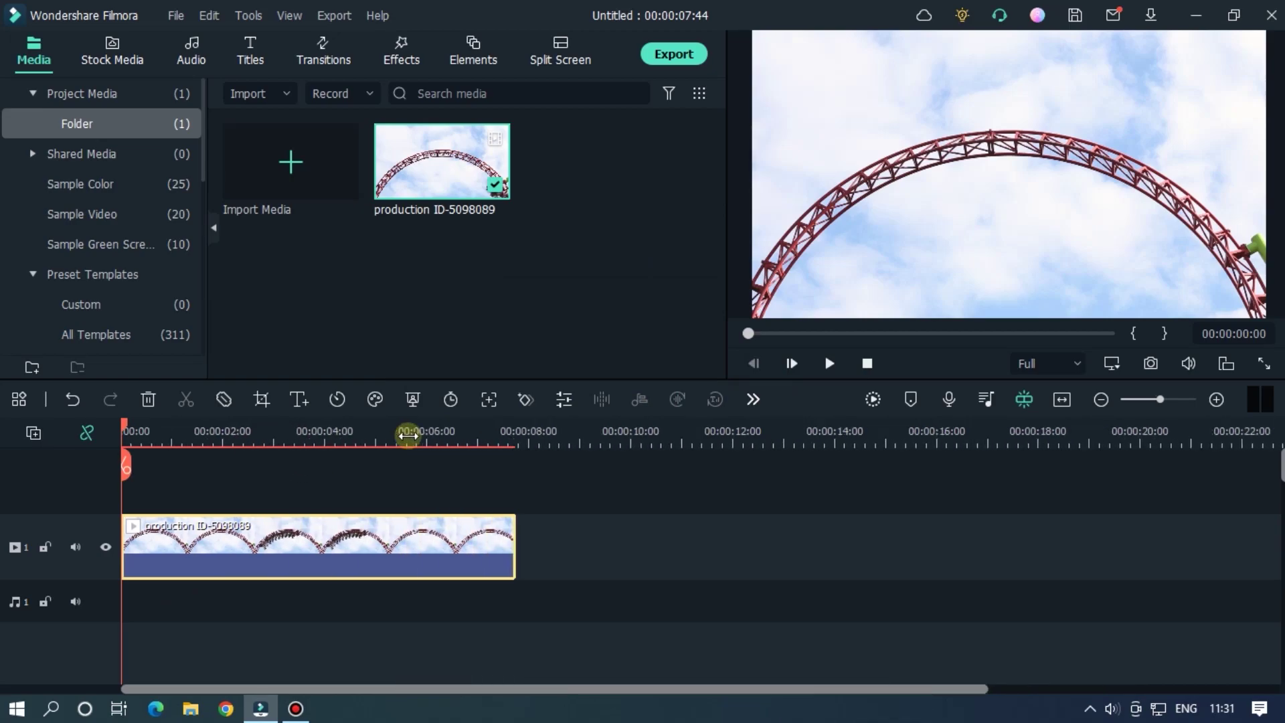
click(357, 430)
drag(355, 423, 523, 420)
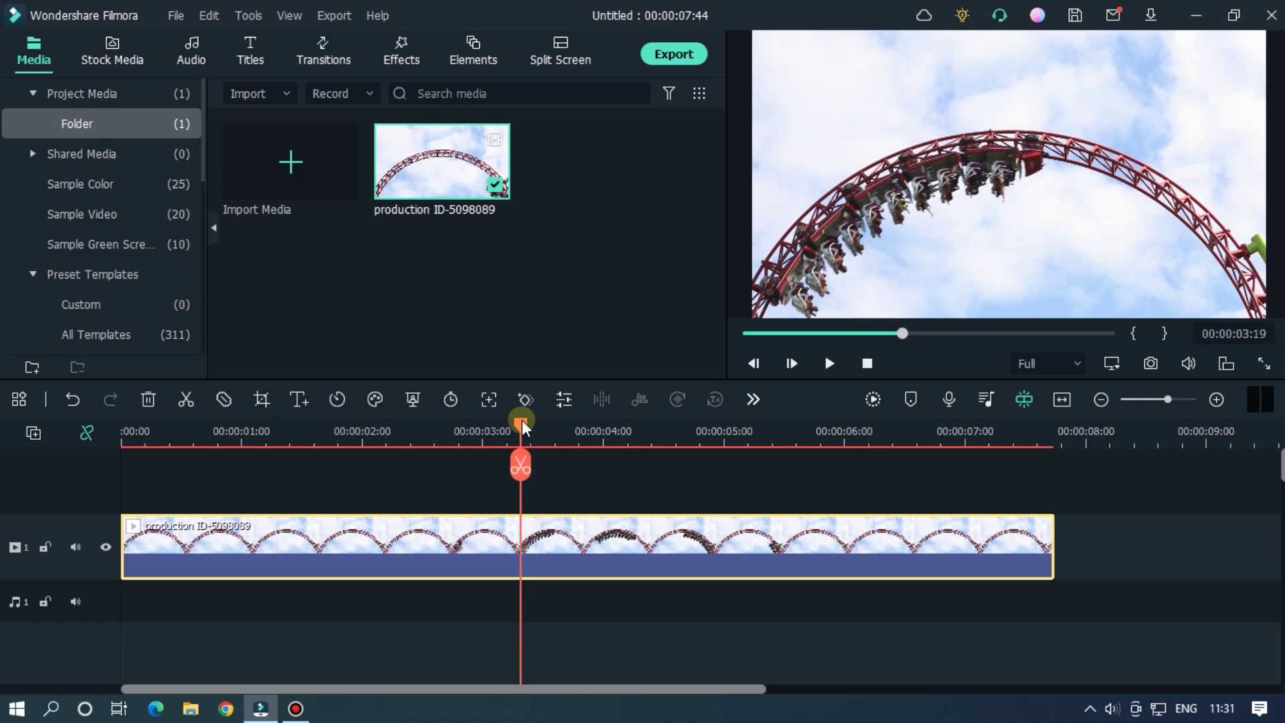
Step: Split the clip at the playhead, delete the opening part, and scrub to one second in
click(520, 464)
click(473, 532)
key(Delete)
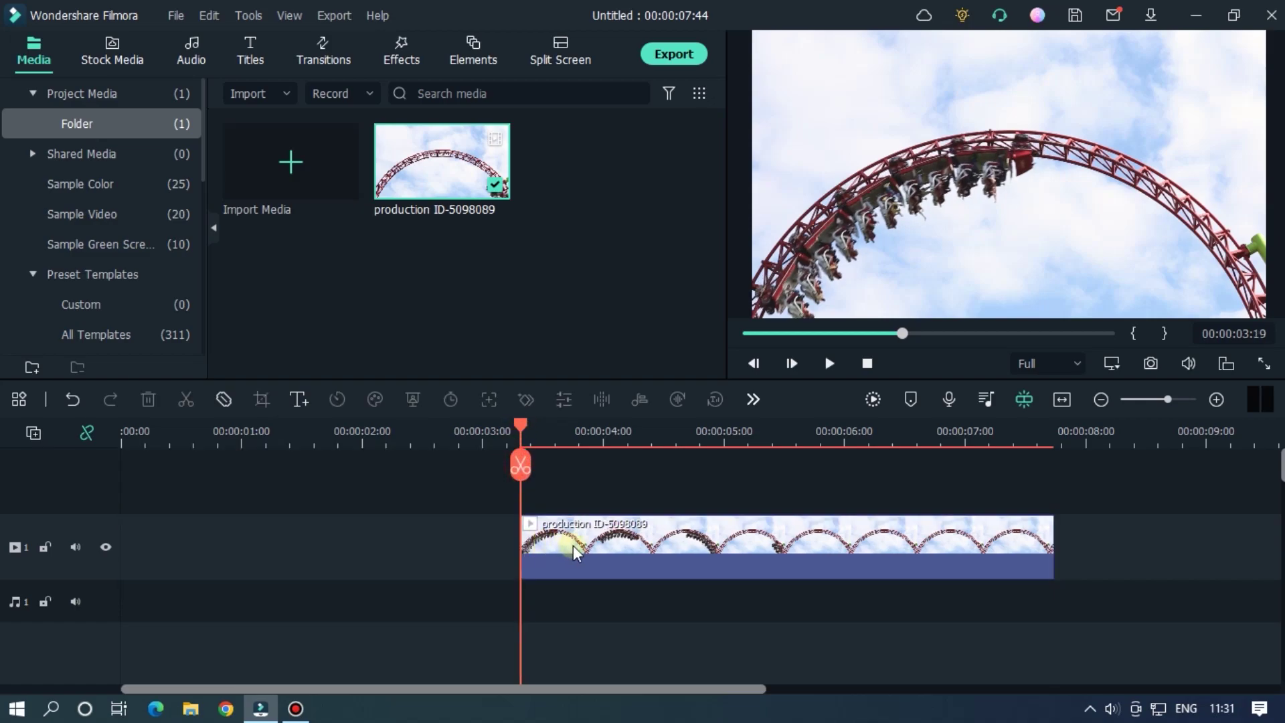
drag(574, 545, 166, 531)
mouse_move(520, 418)
mouse_down()
mouse_move(236, 441)
mouse_move(248, 444)
mouse_up()
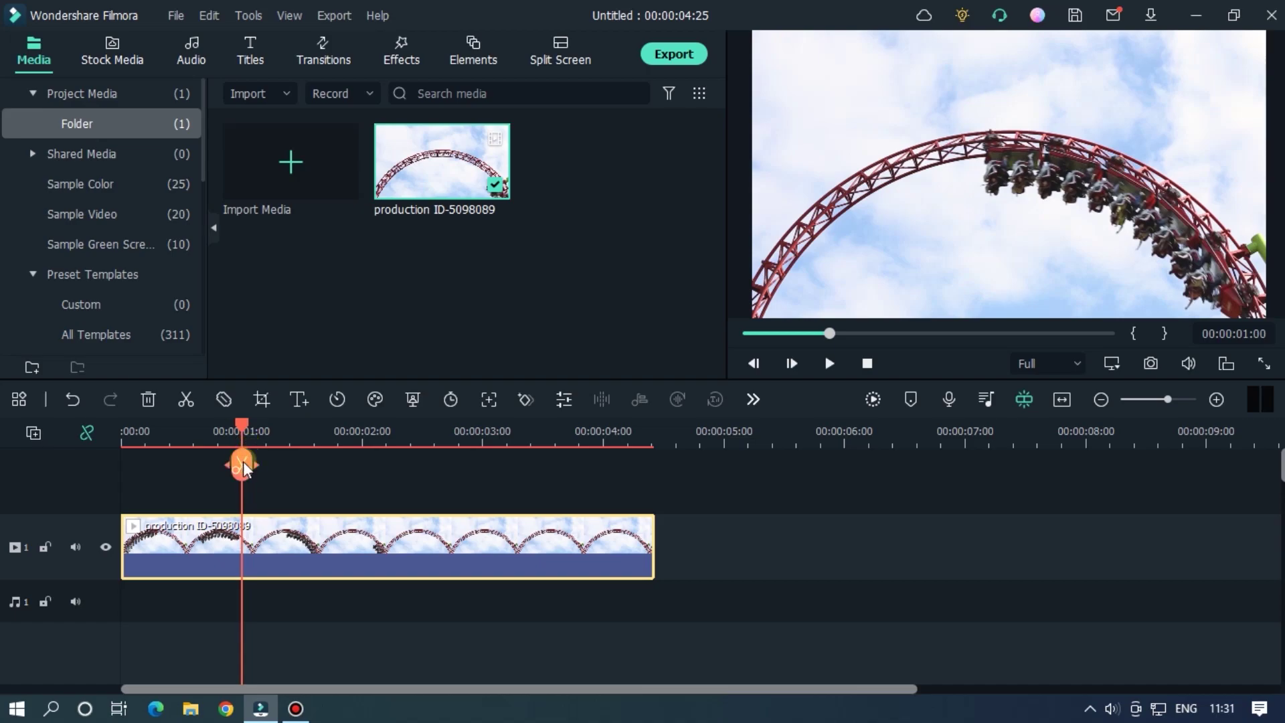
Step: Split at one second, delete everything after it, and play back the one-second clip
click(243, 461)
click(301, 542)
key(Delete)
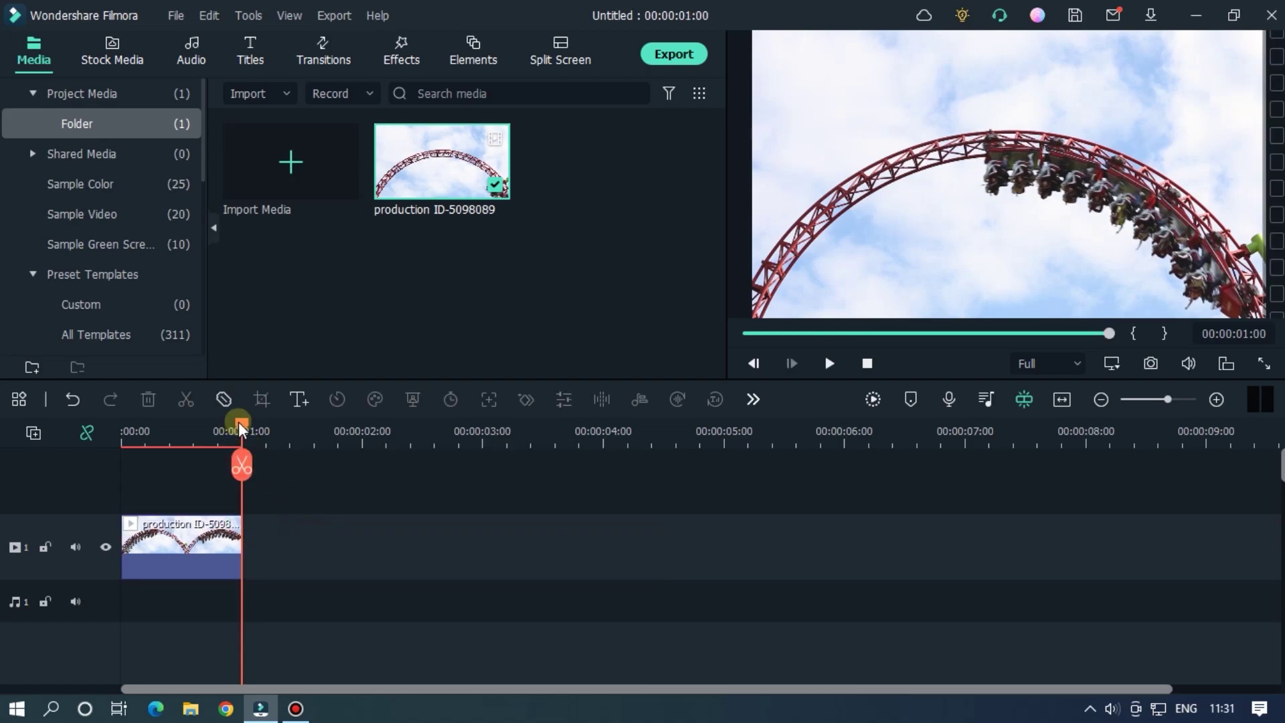
drag(241, 427, 121, 431)
scroll(314, 432, up, 3)
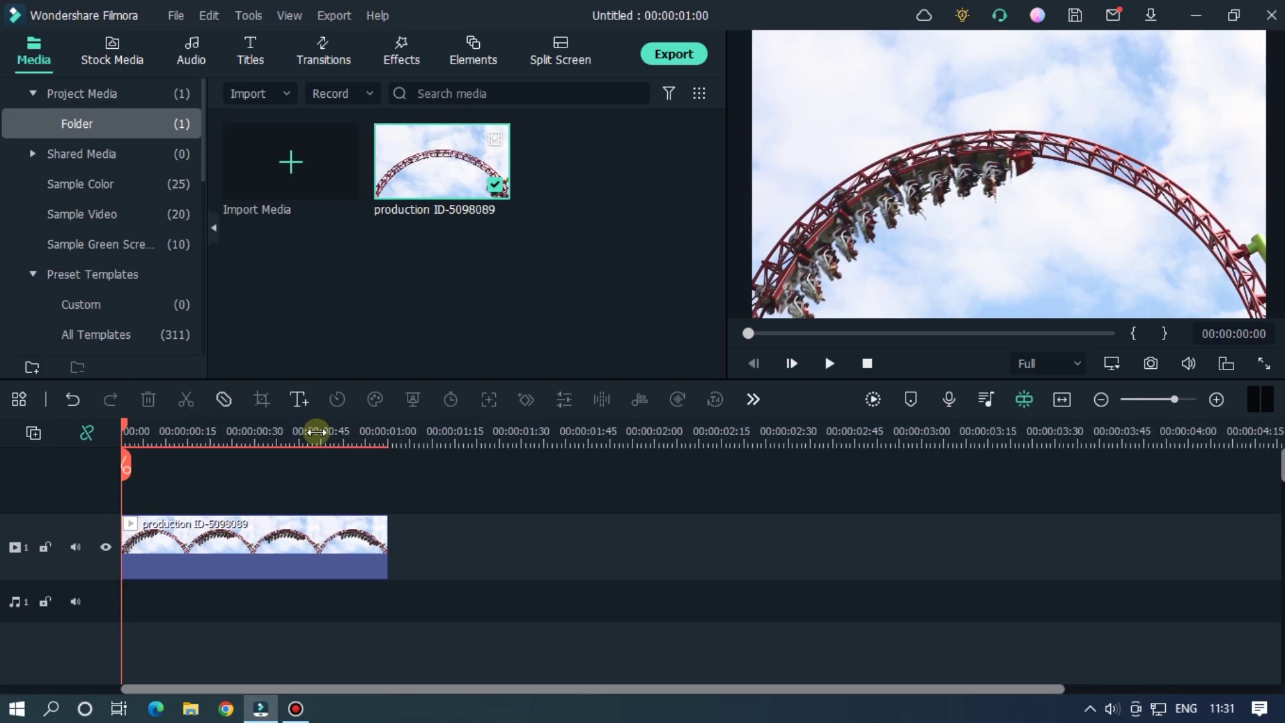
drag(314, 432, 378, 435)
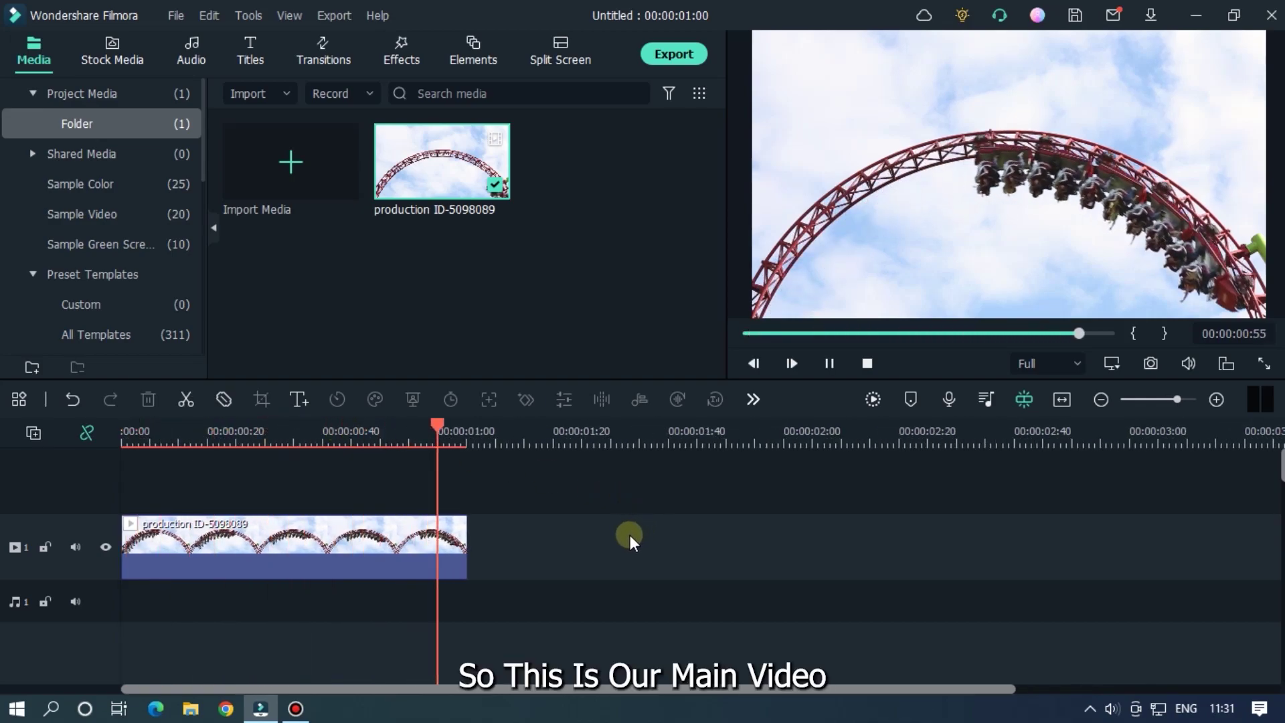
drag(470, 431, 94, 437)
key(space)
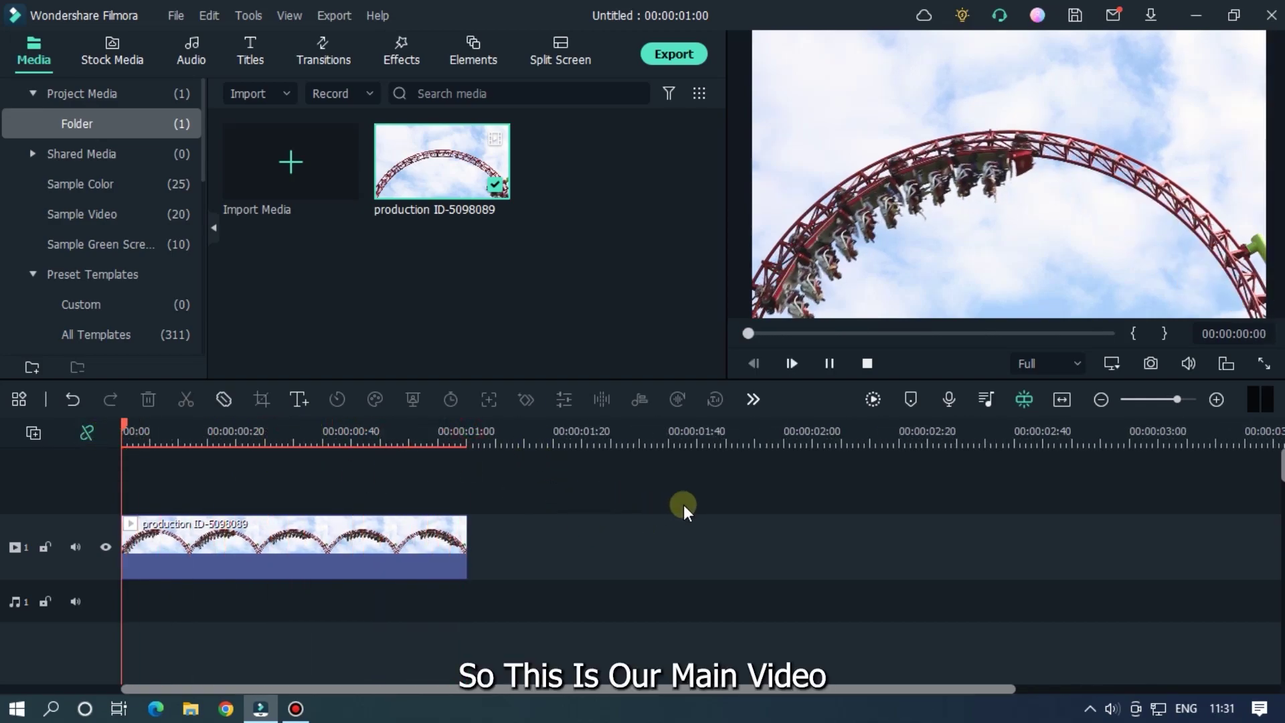
Step: Copy the one-second clip and paste an identical copy right after it
click(372, 543)
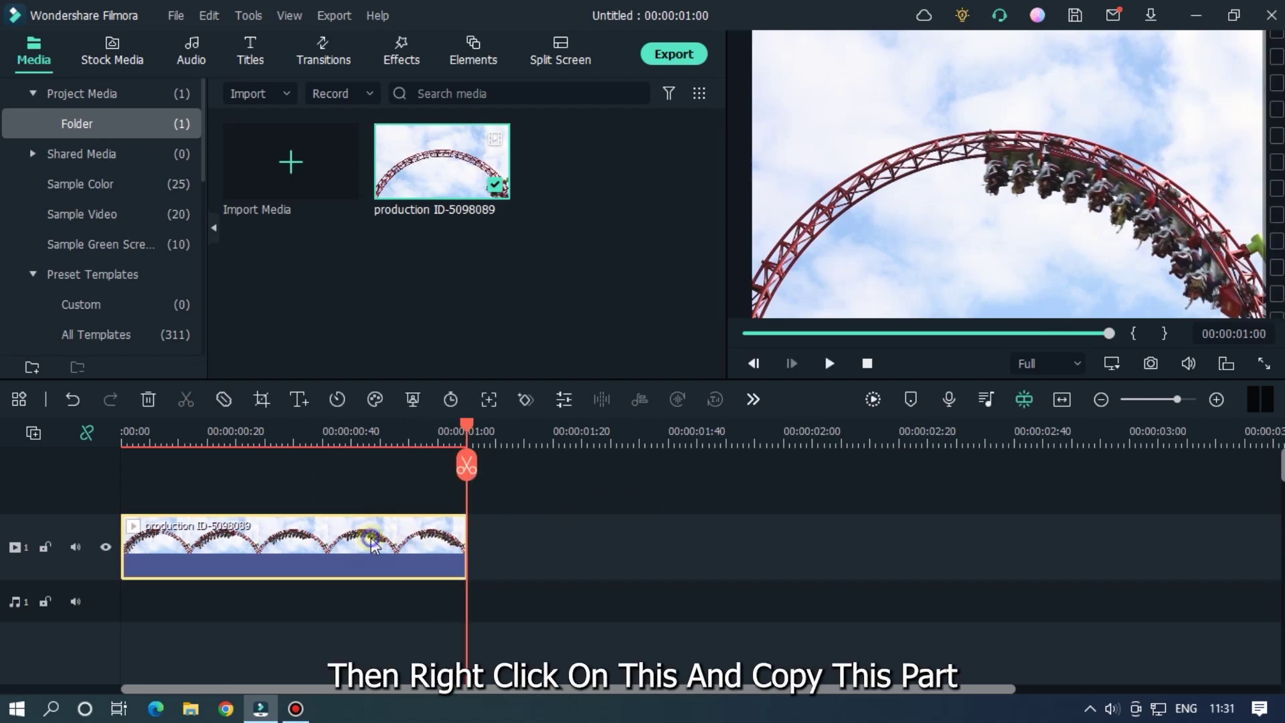
right_click(371, 543)
click(412, 141)
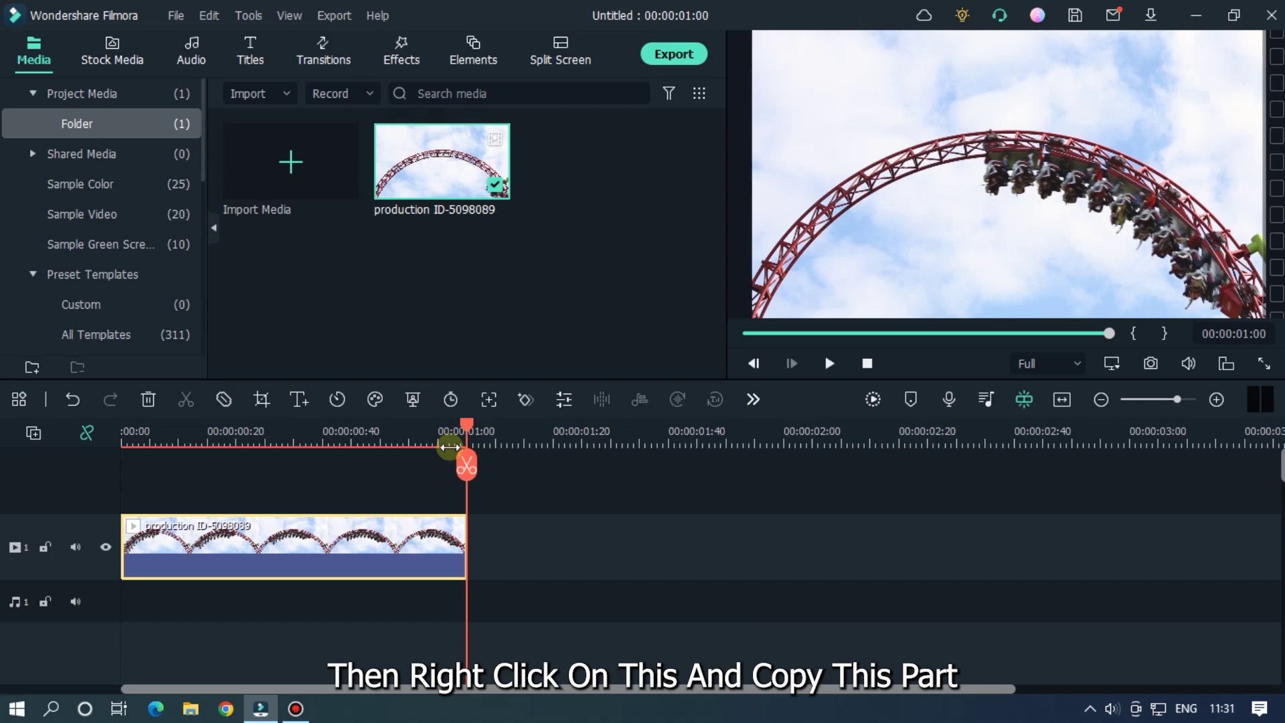
key(ctrl+v)
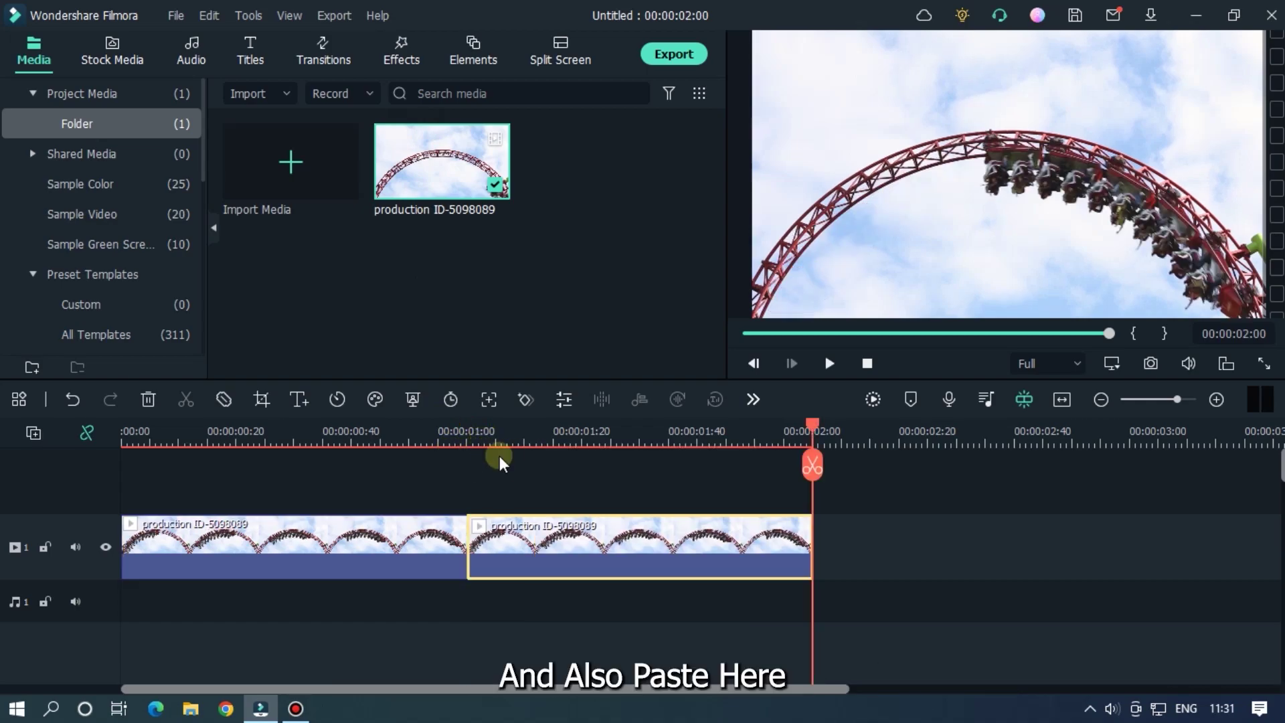
click(502, 435)
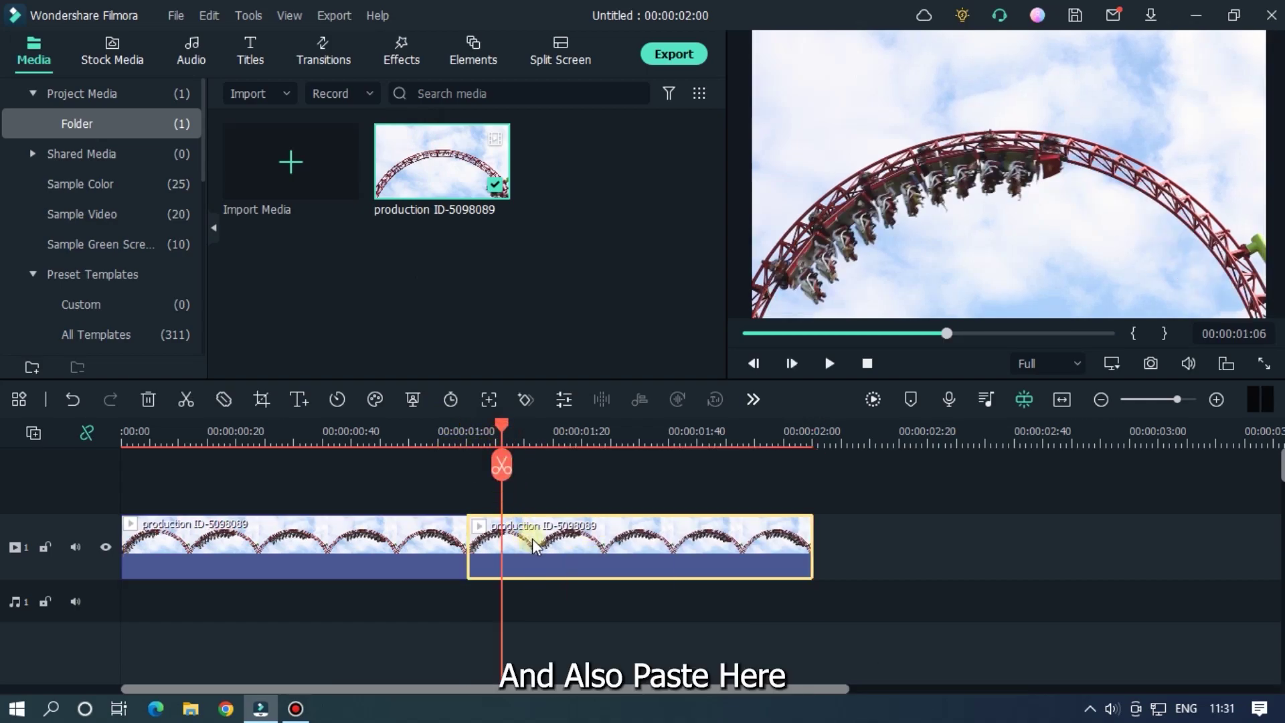
Step: Enable Reverse Speed on the second copy in its Speed settings
double_click(532, 543)
click(292, 253)
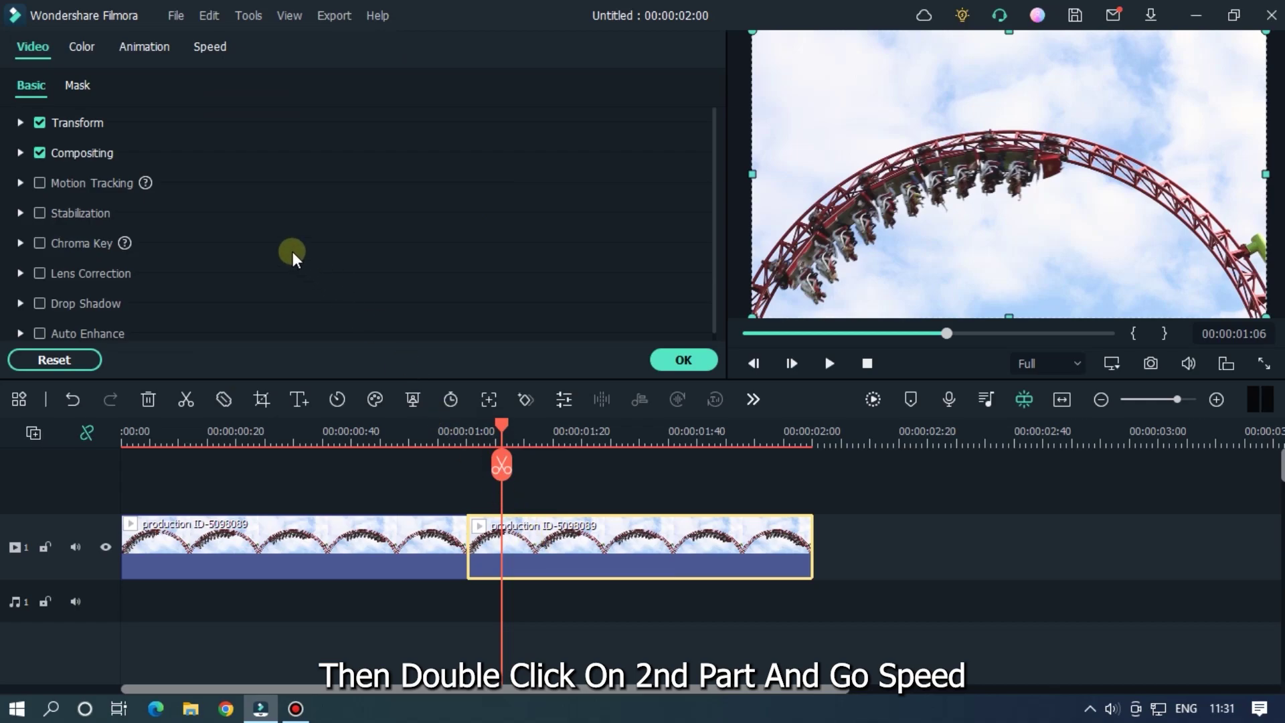
click(206, 52)
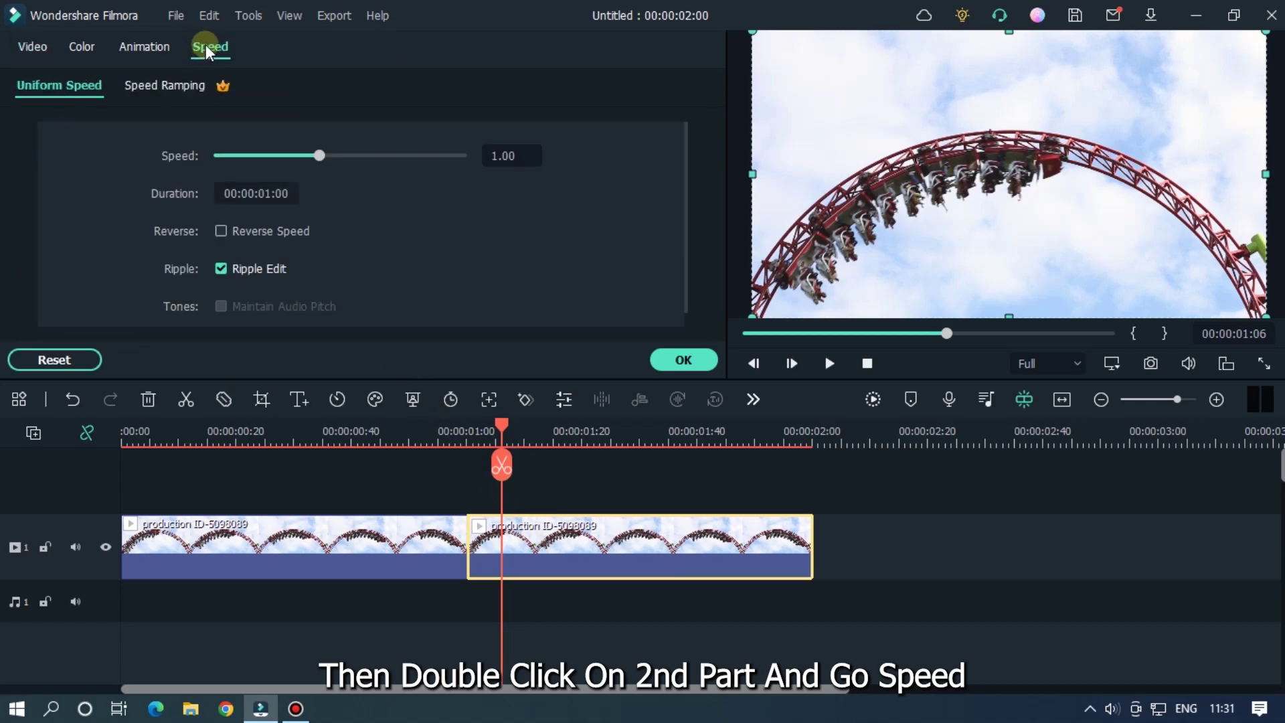
click(221, 232)
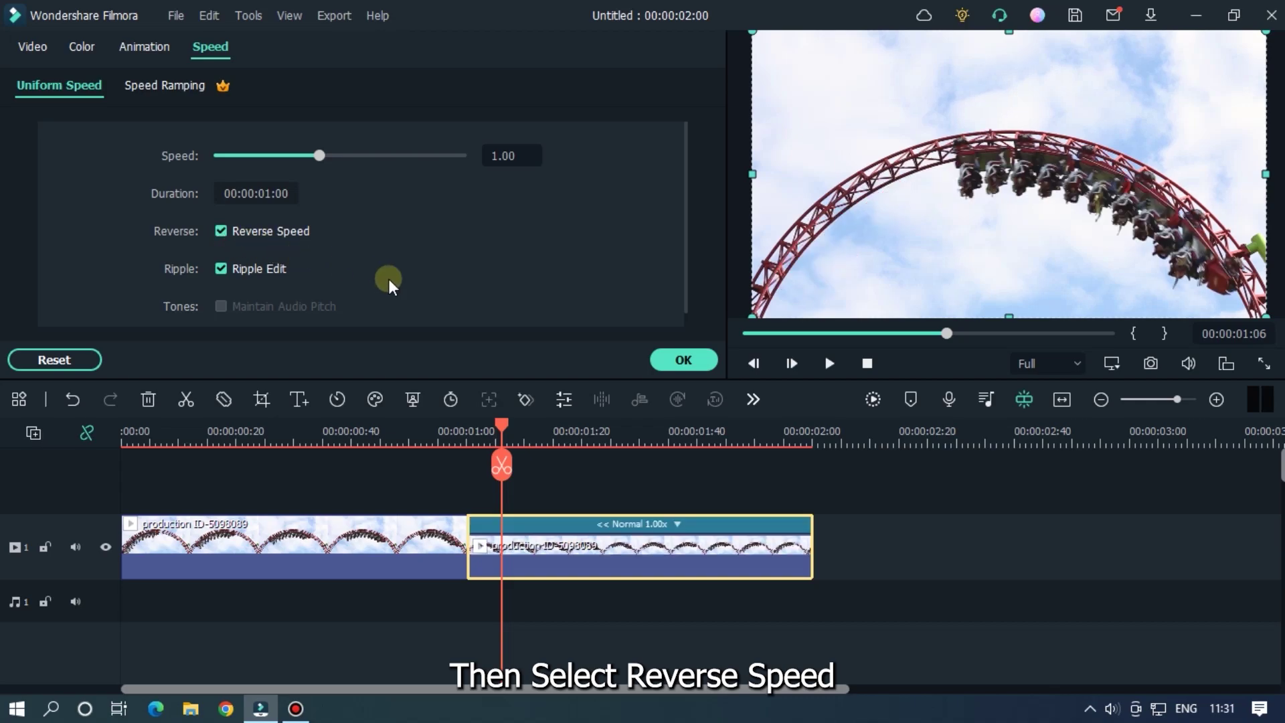
Step: Render and replay the boomerang preview from the start, then apply the speed change
drag(796, 338, 749, 336)
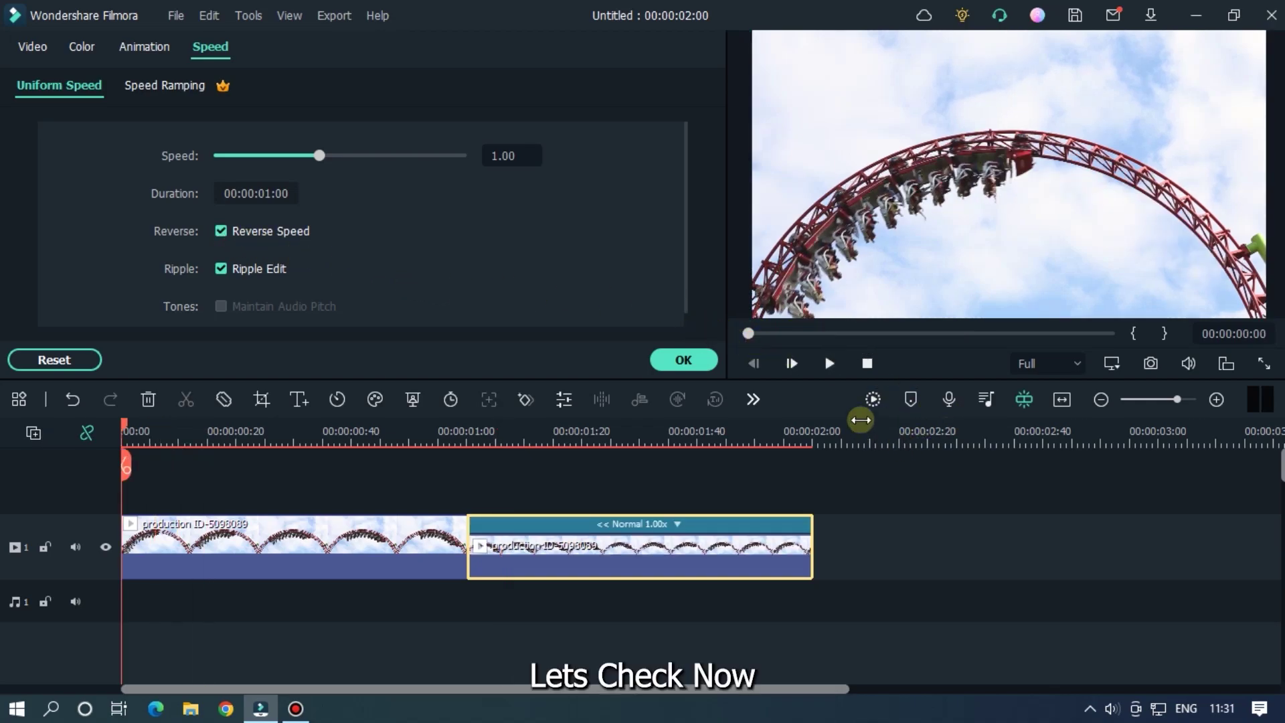
click(874, 403)
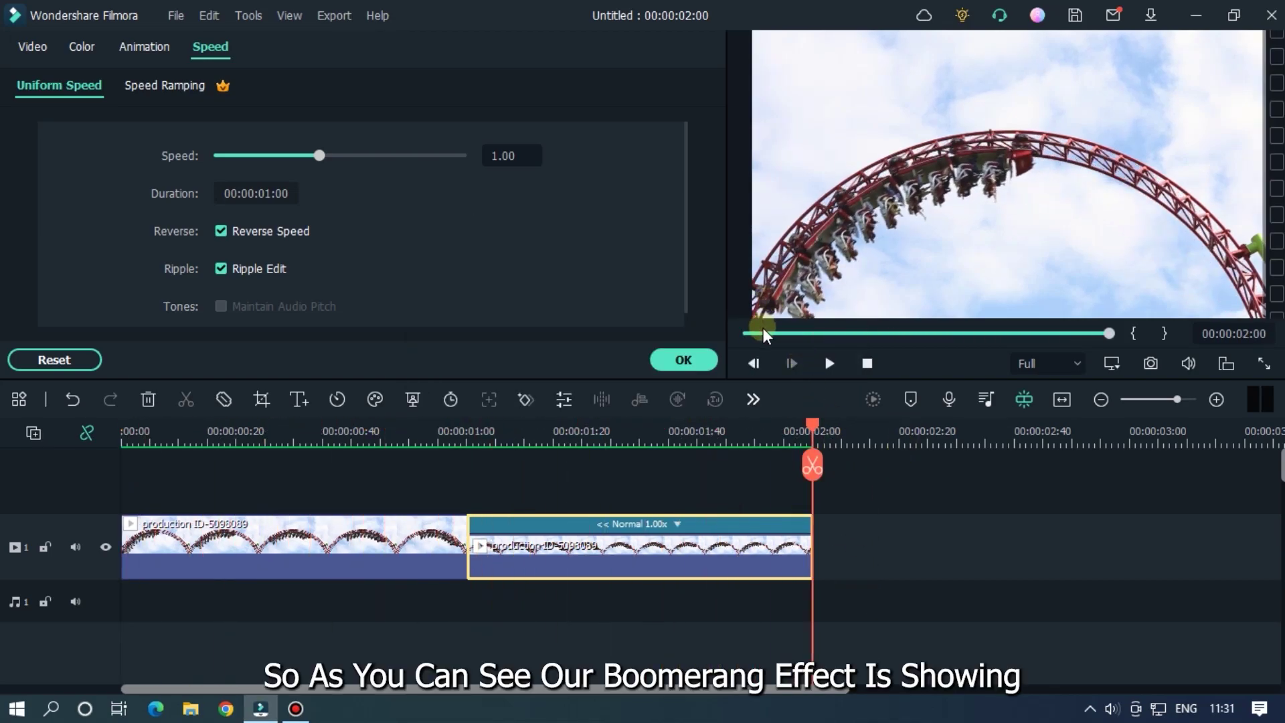
key(space)
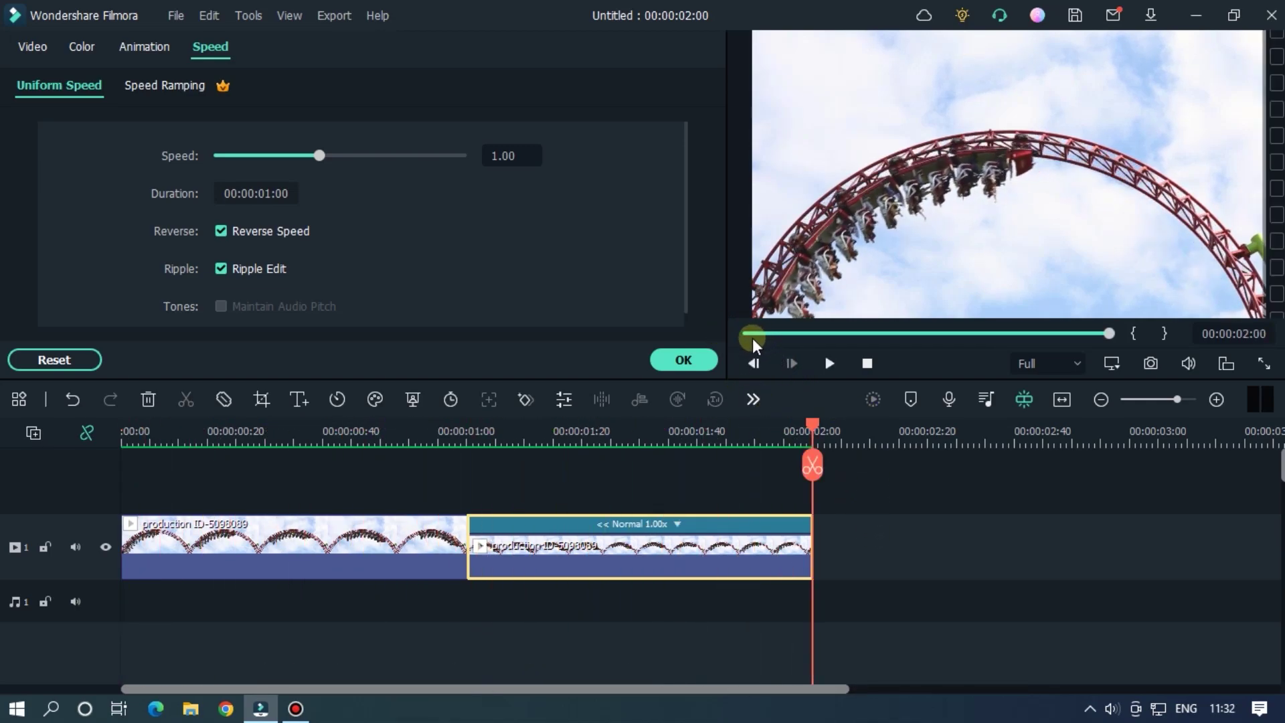
click(678, 361)
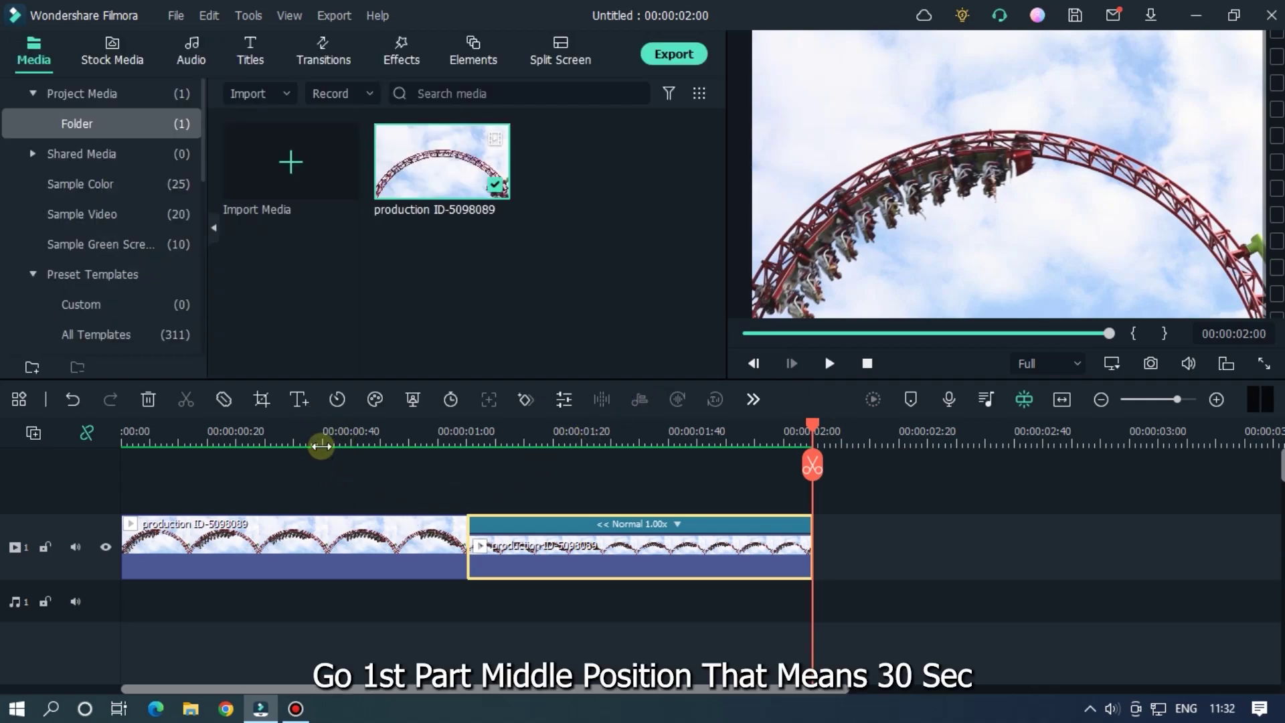
Step: Place the playhead at half a second and bring up the first clip's speed settings
click(265, 441)
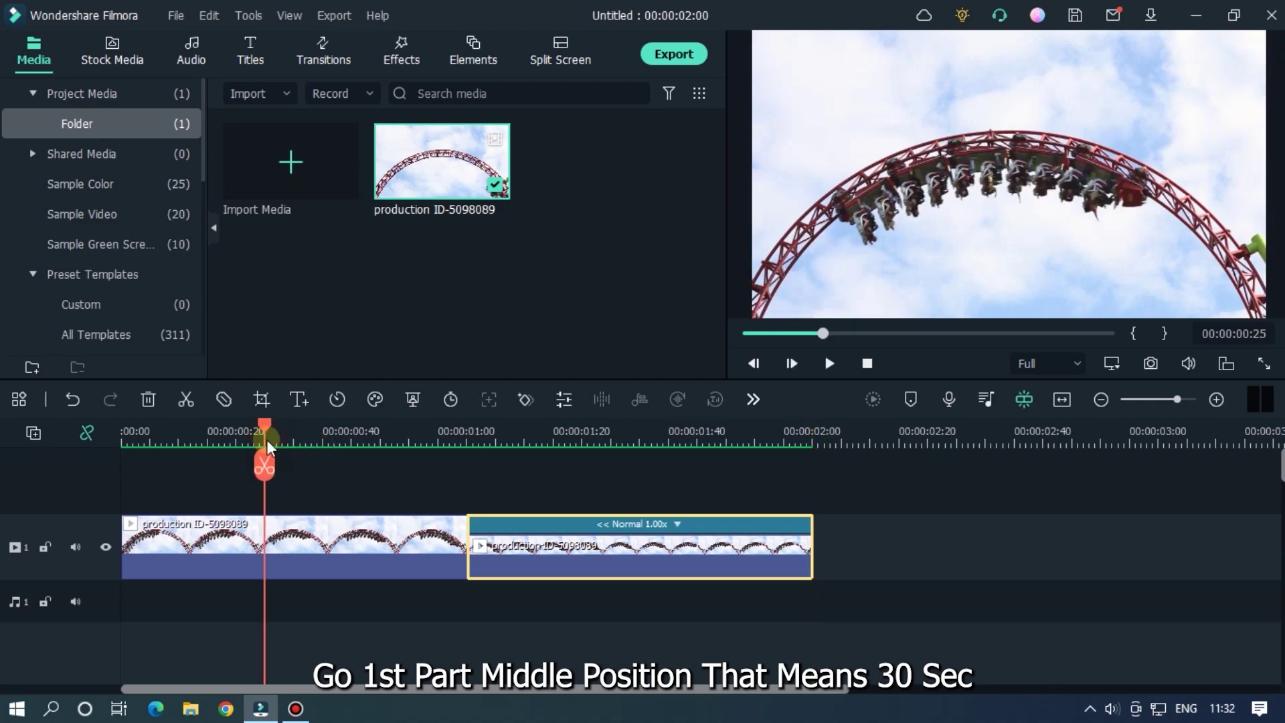
drag(268, 439, 293, 440)
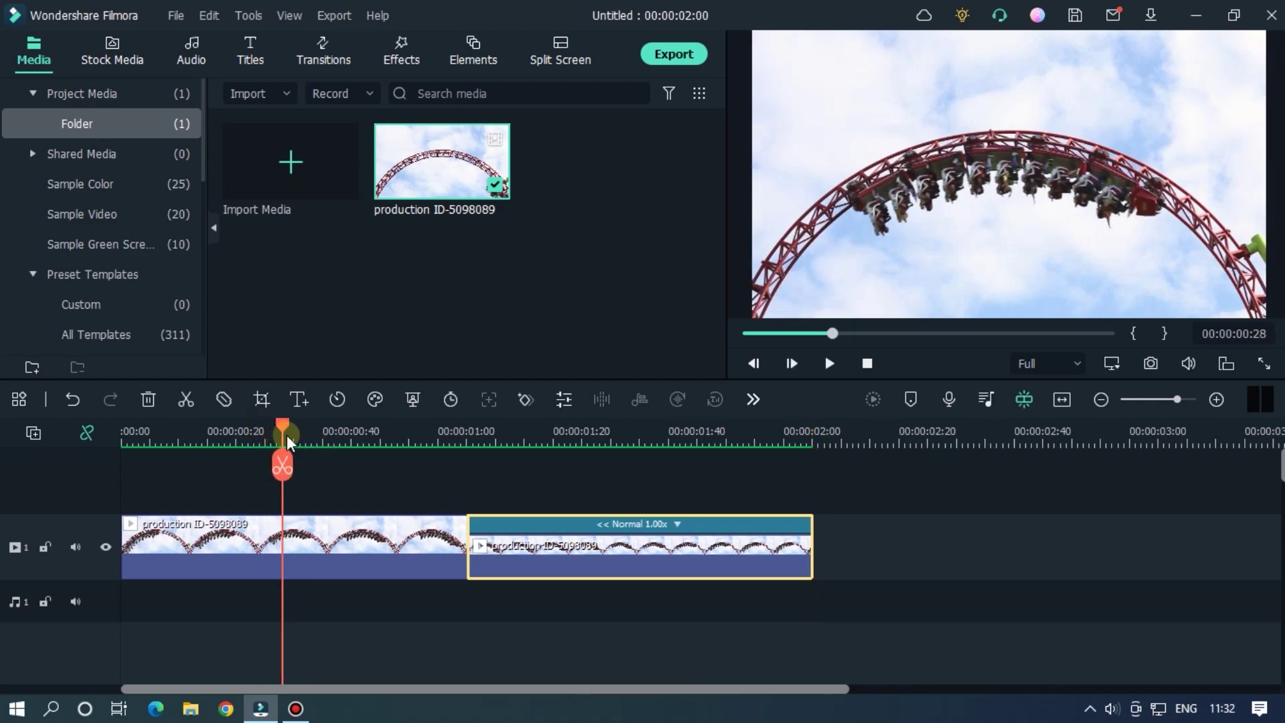
click(319, 534)
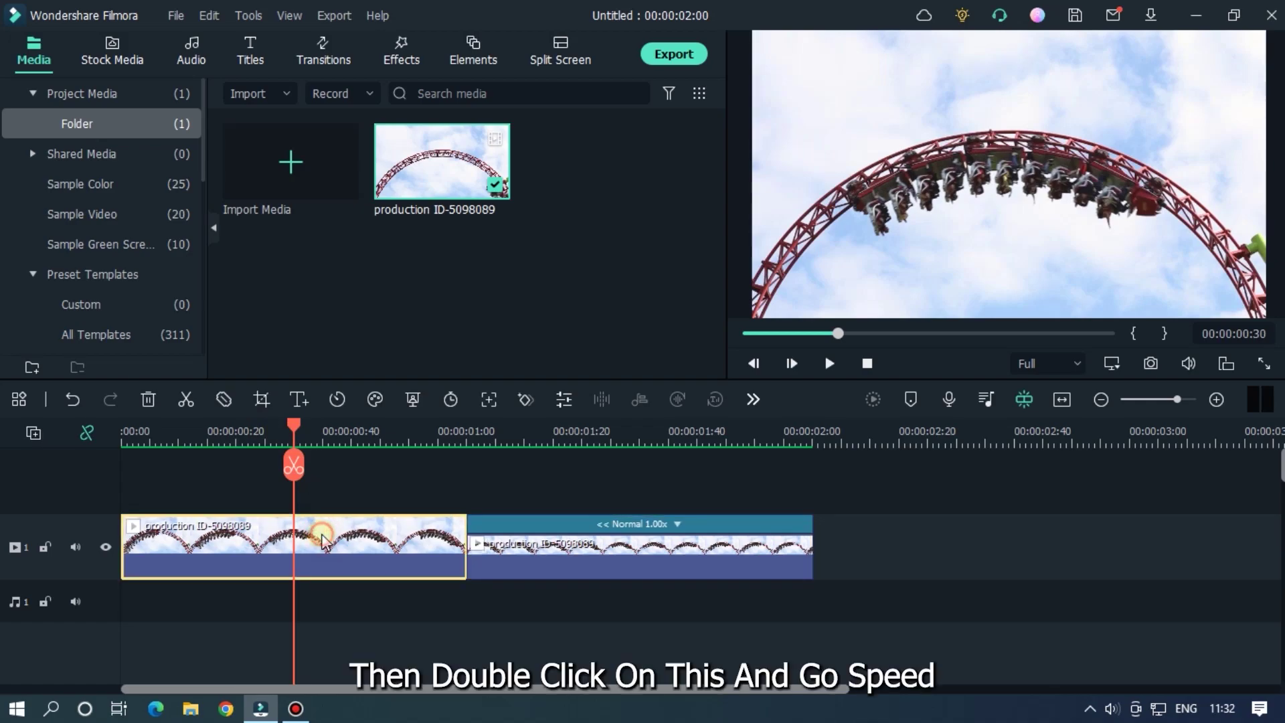
double_click(322, 541)
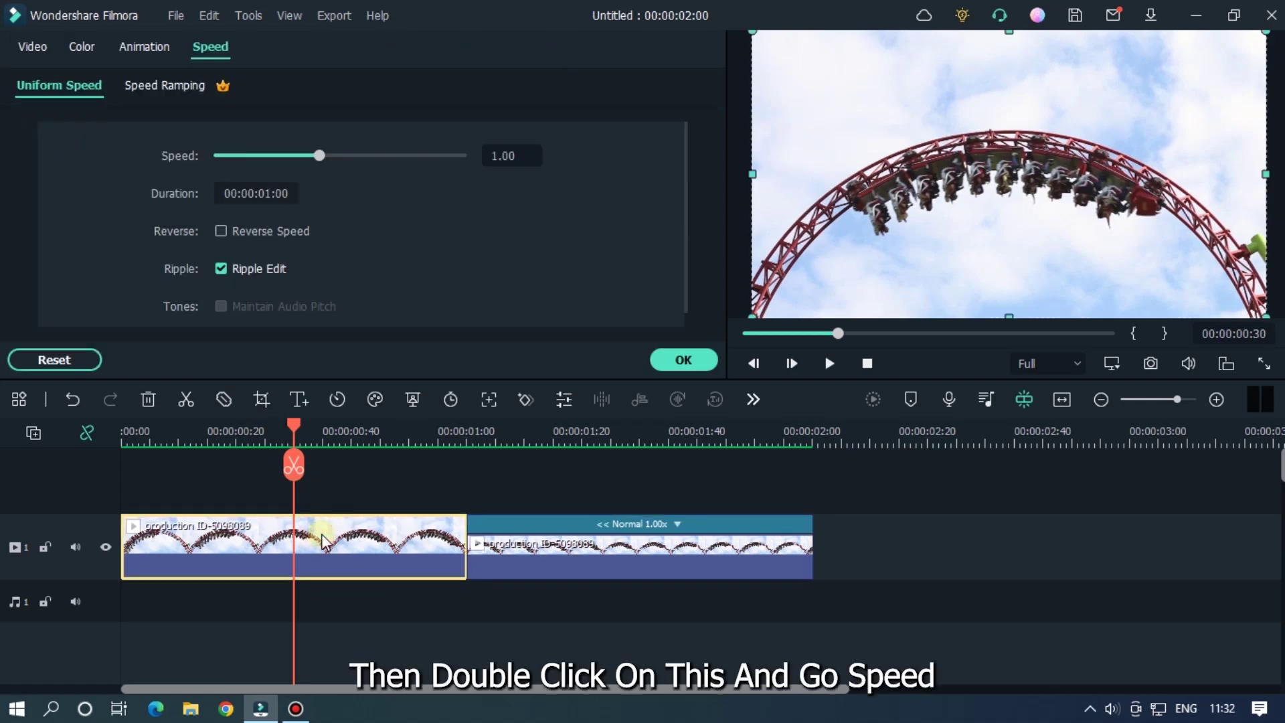
Step: Switch the clip to a custom speed ramp and raise the fourth point to about 2.2X
click(162, 83)
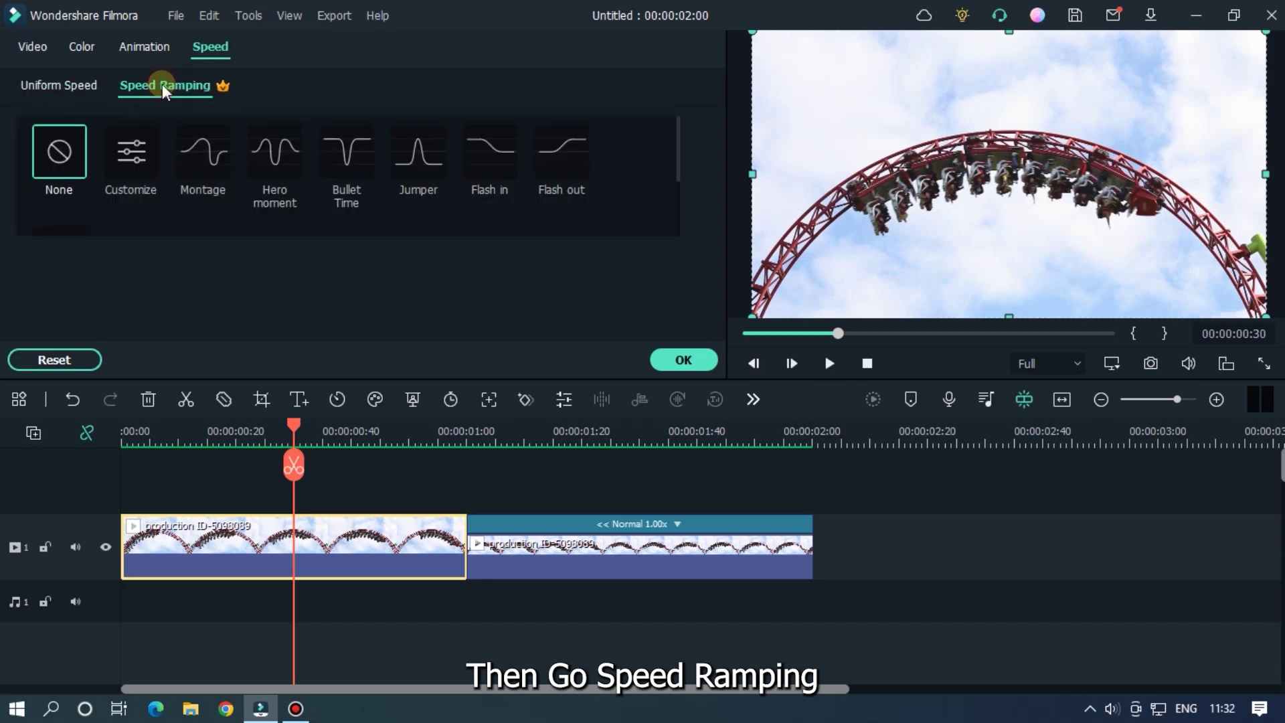
click(139, 147)
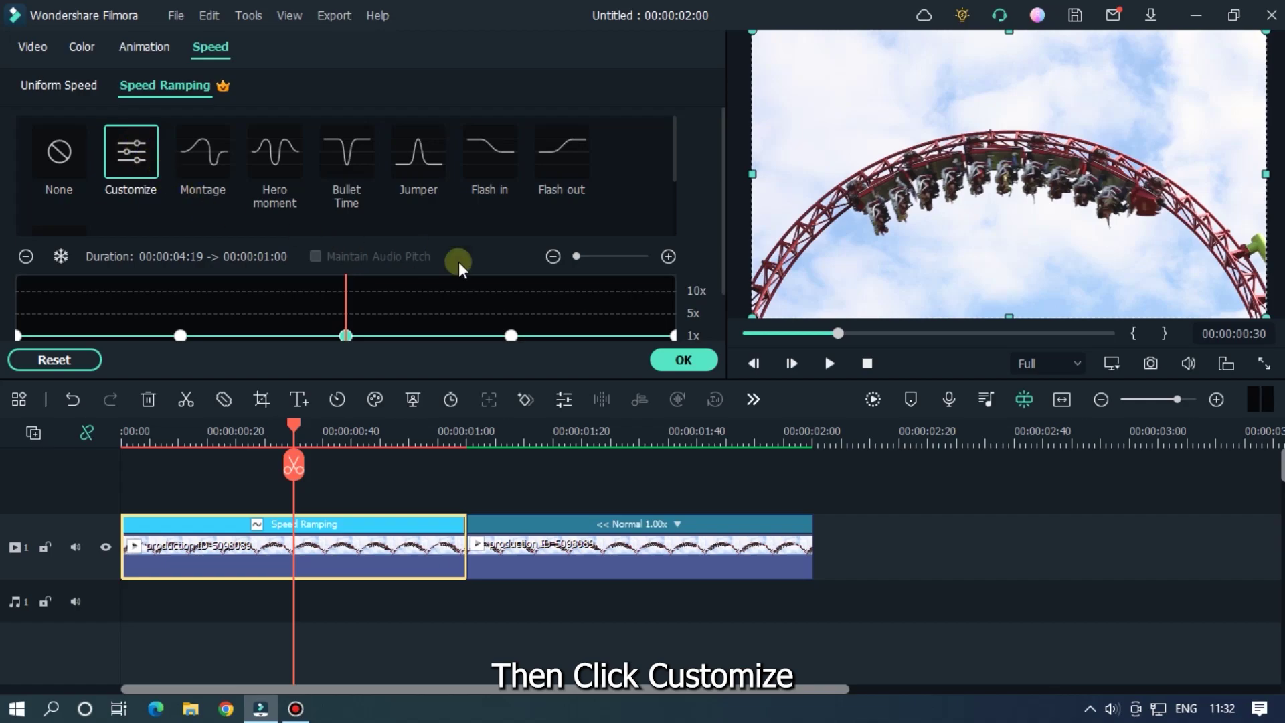
drag(723, 137, 724, 193)
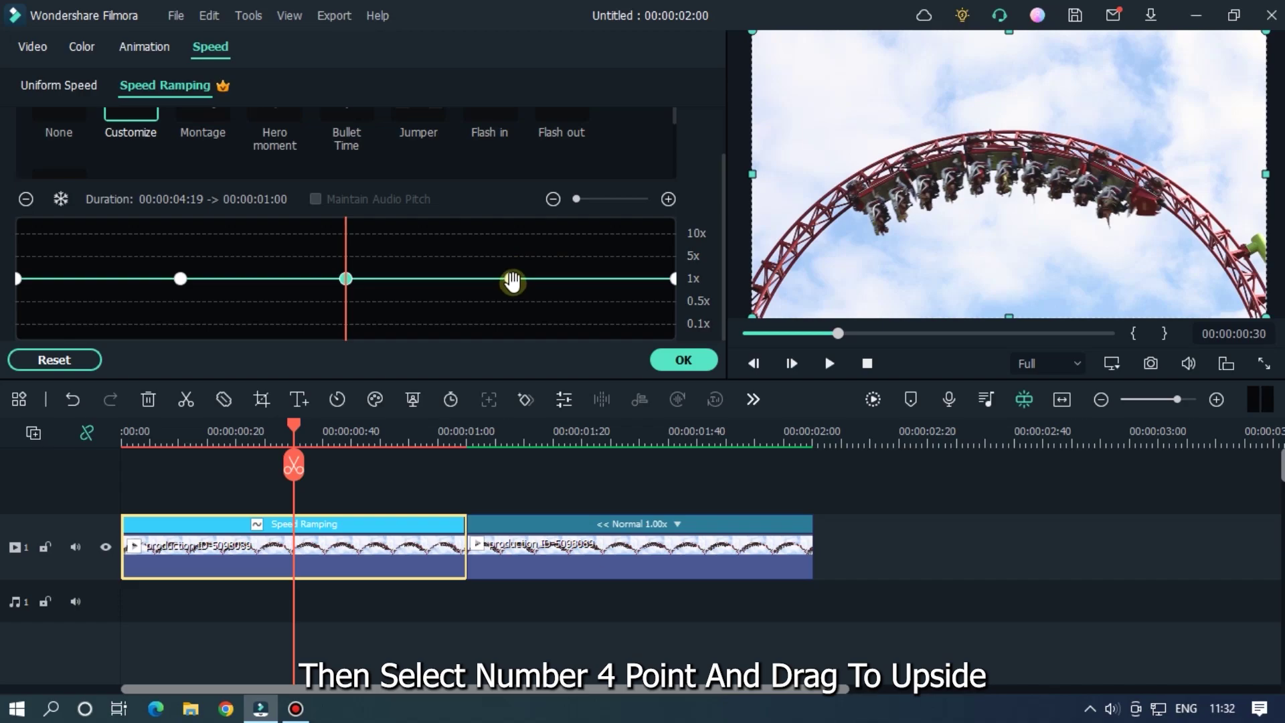
click(512, 281)
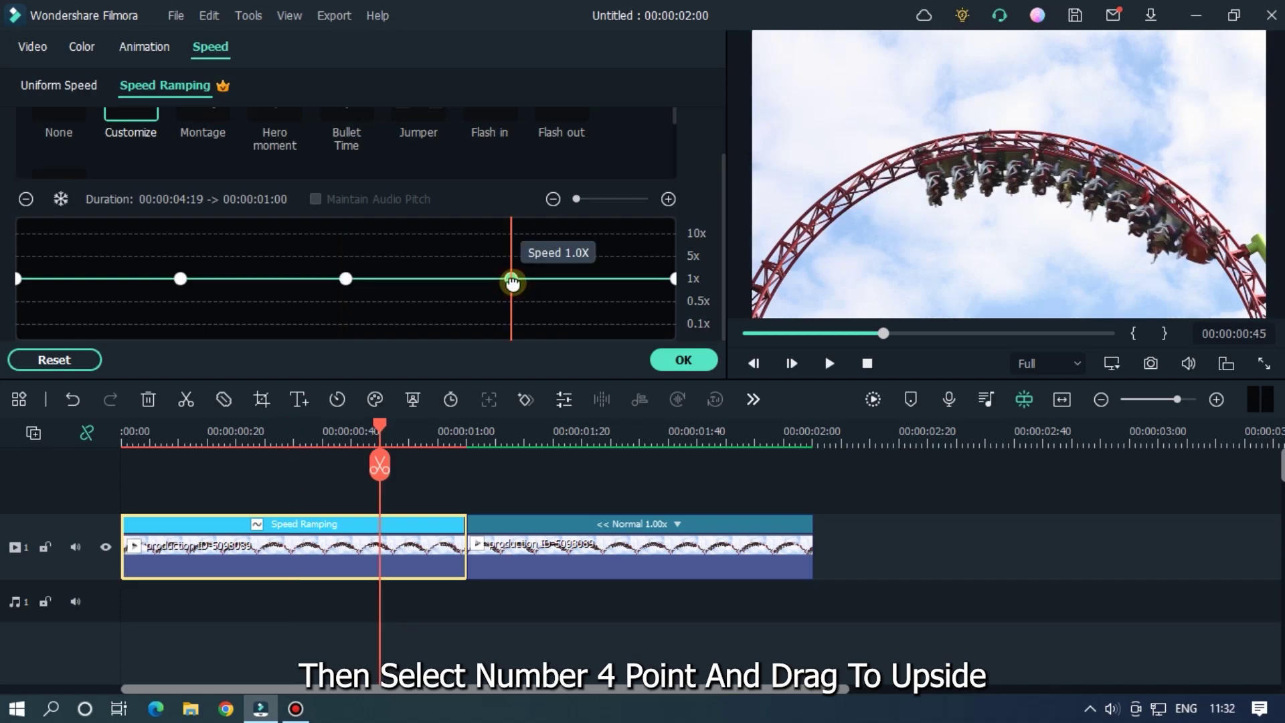
drag(512, 282, 513, 264)
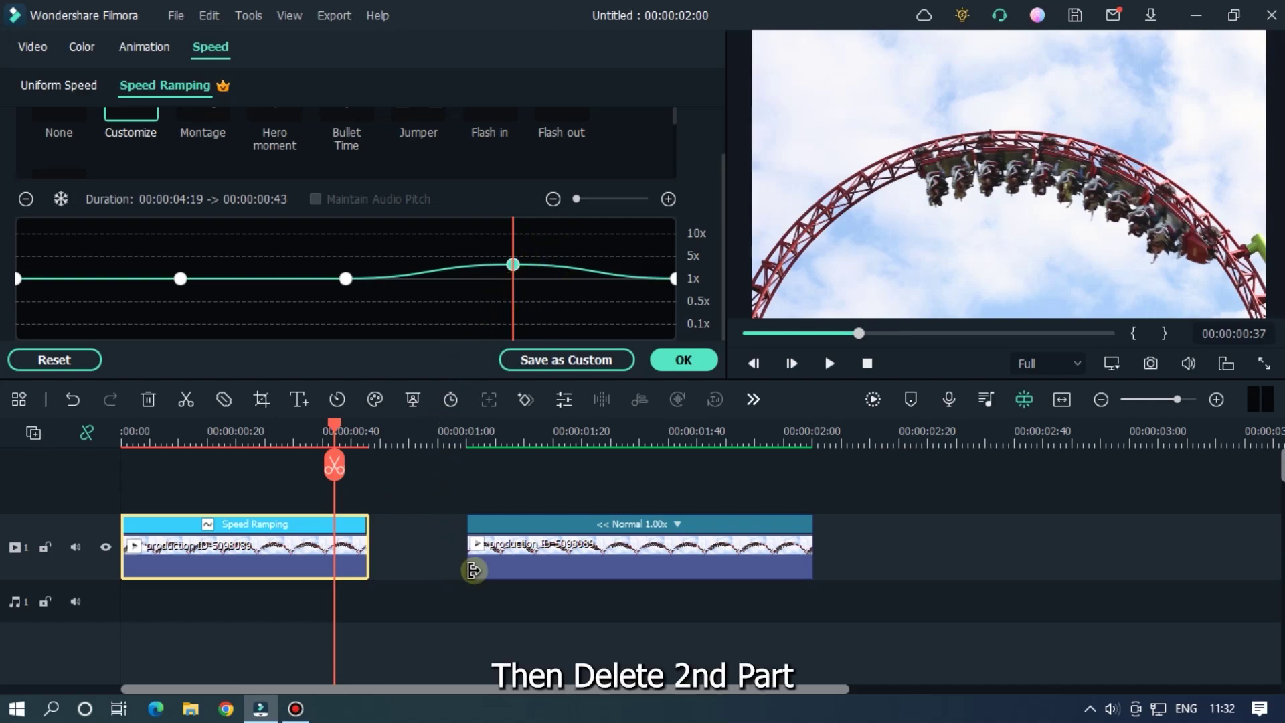
Step: Delete the untouched second clip and copy the speed-ramped first clip
click(562, 544)
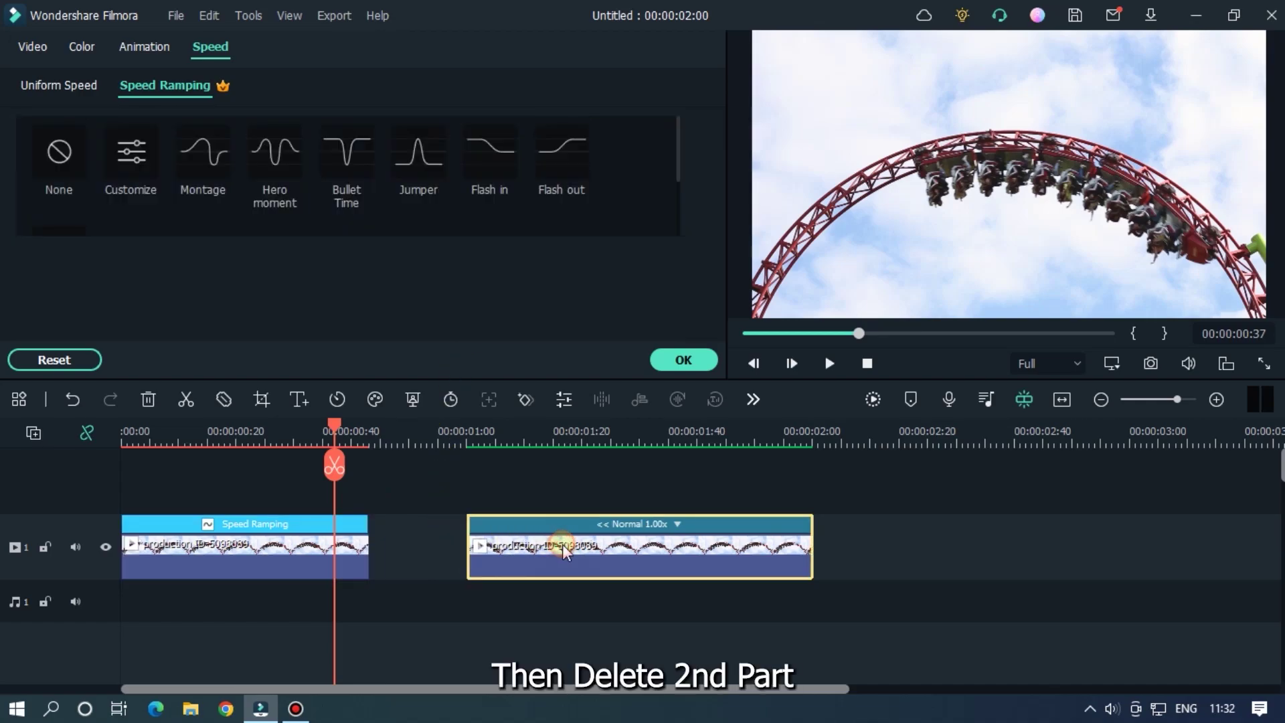
key(Delete)
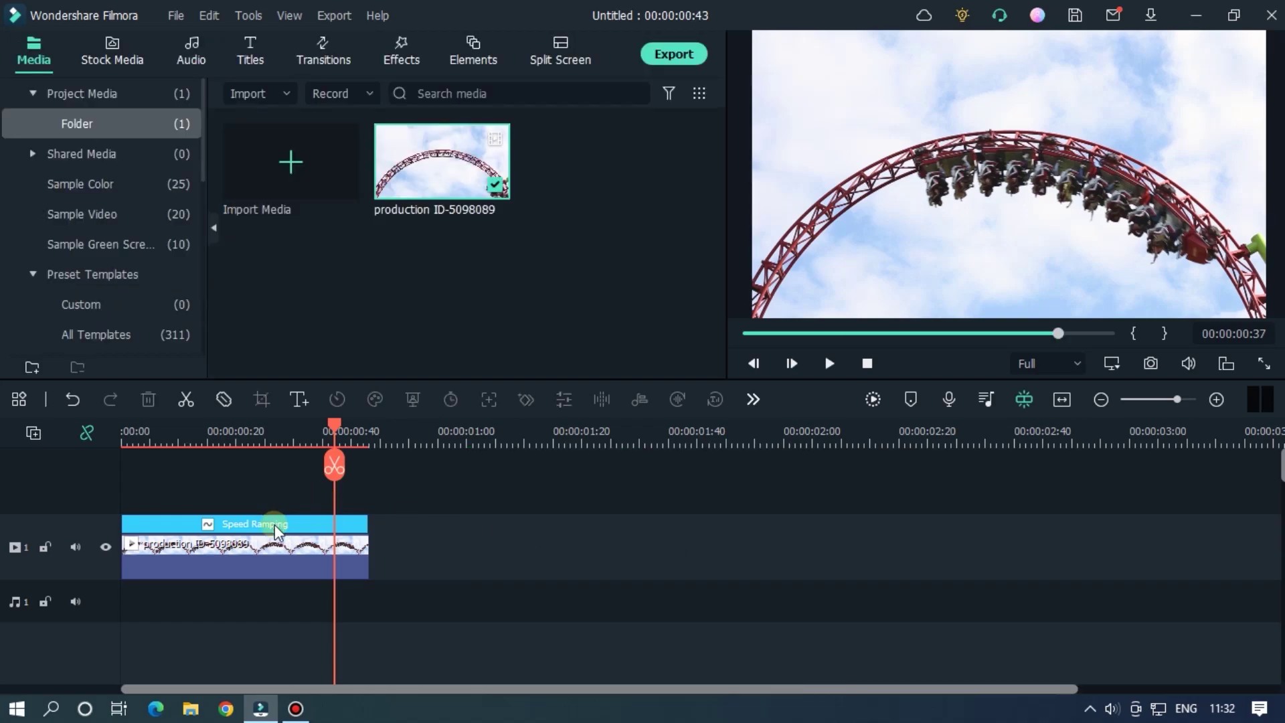
click(273, 552)
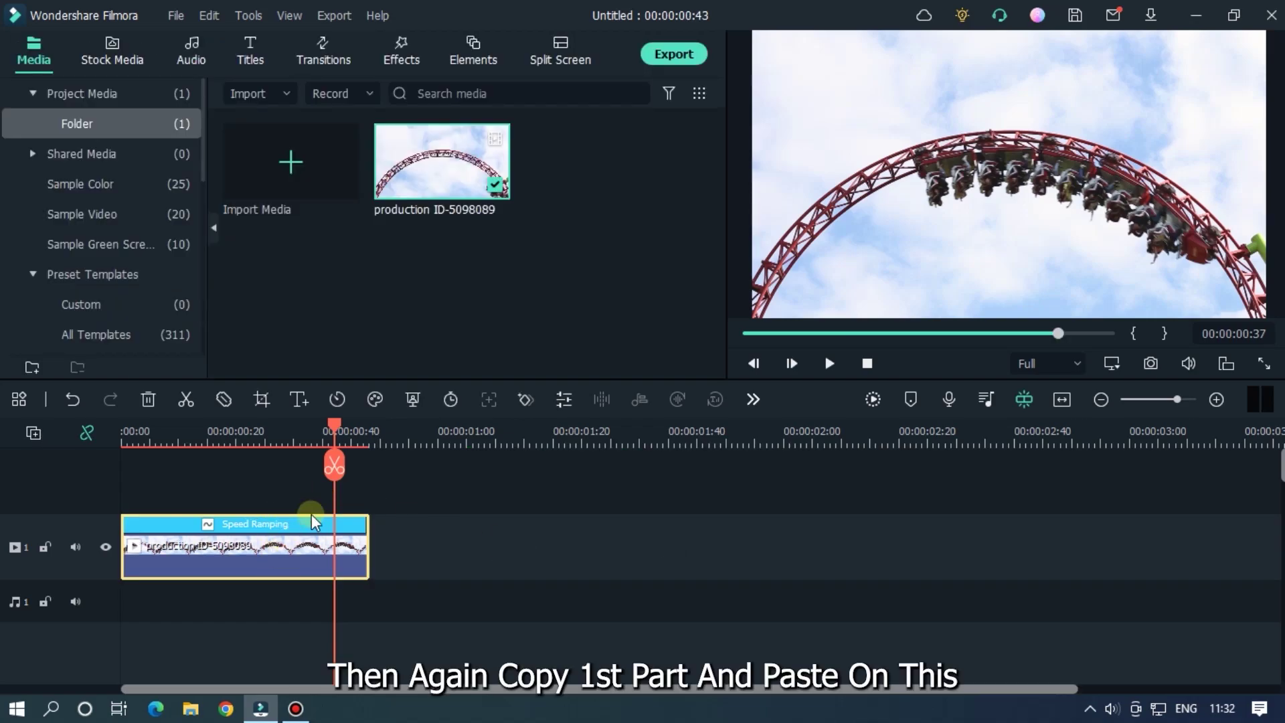
right_click(321, 551)
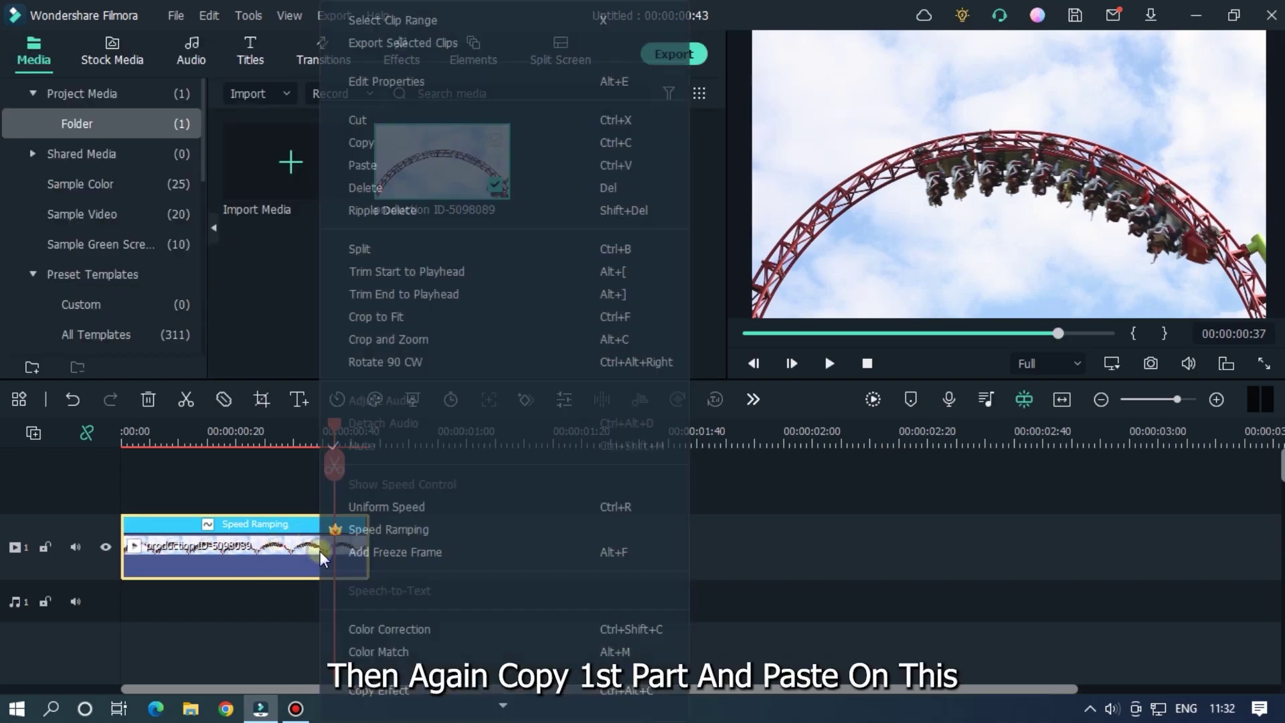
click(356, 136)
Step: Paste the copy after the first clip and butt it against its end
click(390, 432)
key(ctrl+v)
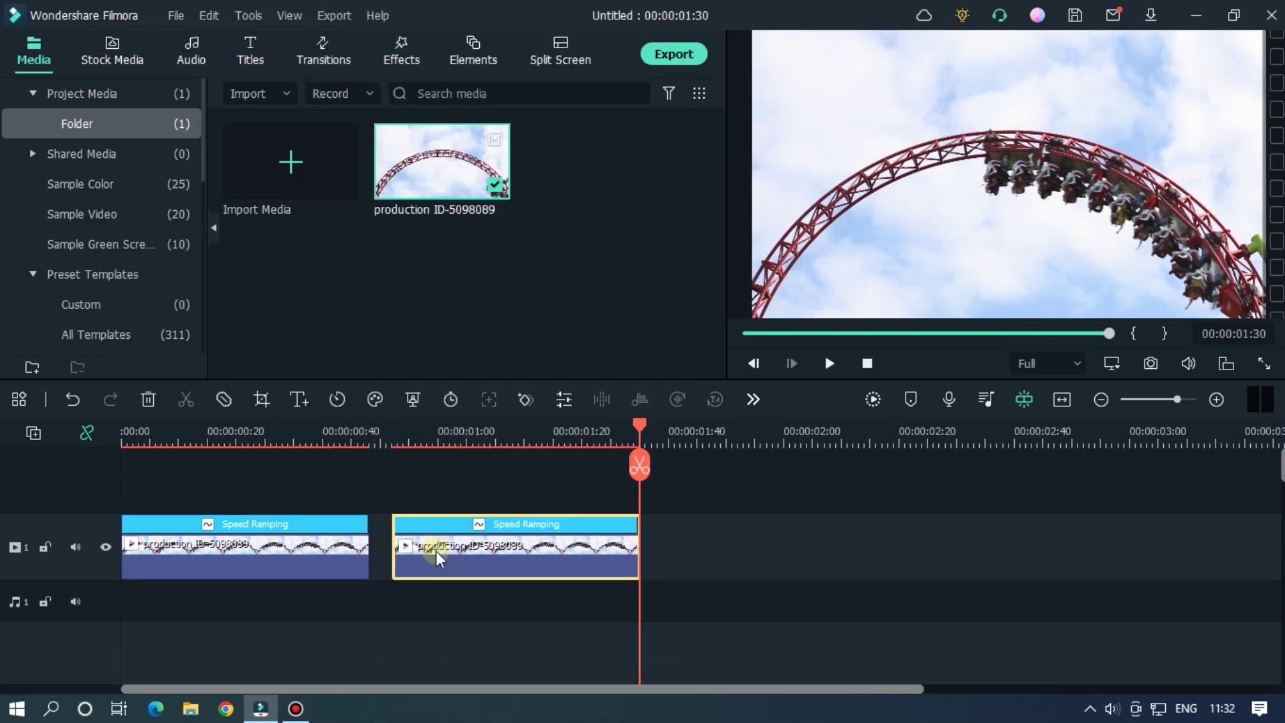
drag(416, 551, 394, 551)
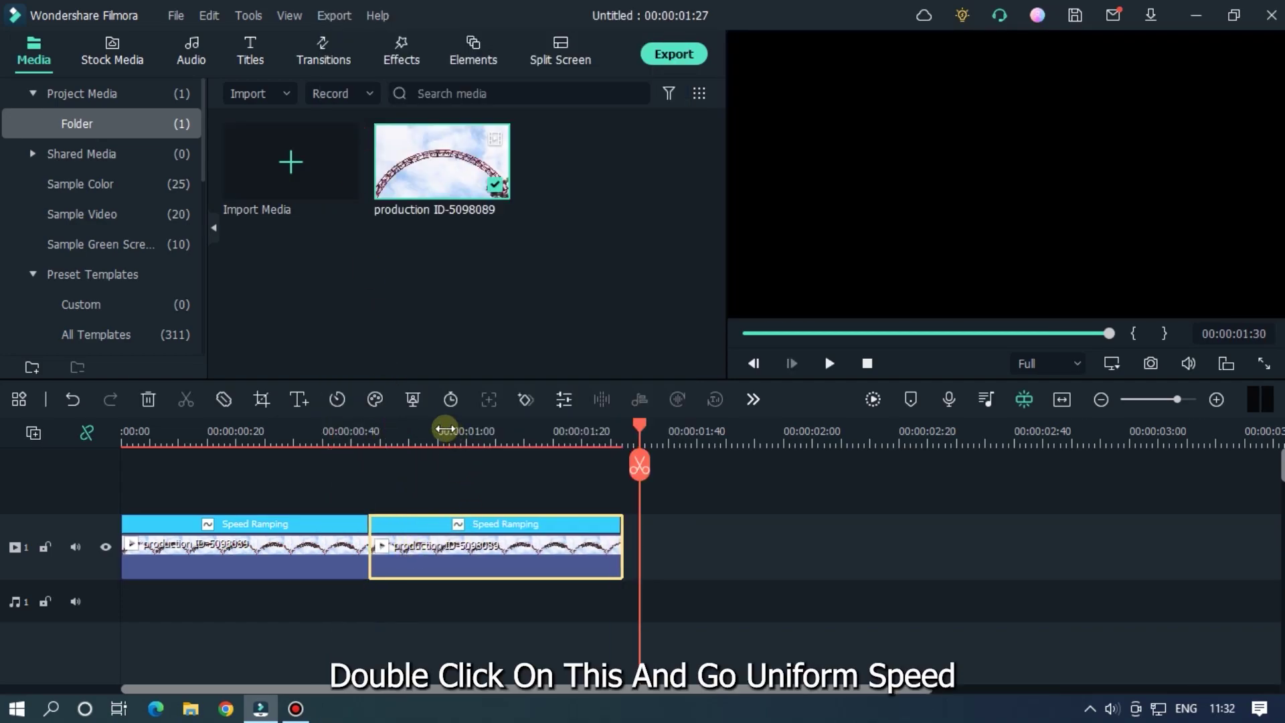
Step: Set the copied second clip to Uniform Speed with Reverse Speed, replacing its speed ramp
click(444, 430)
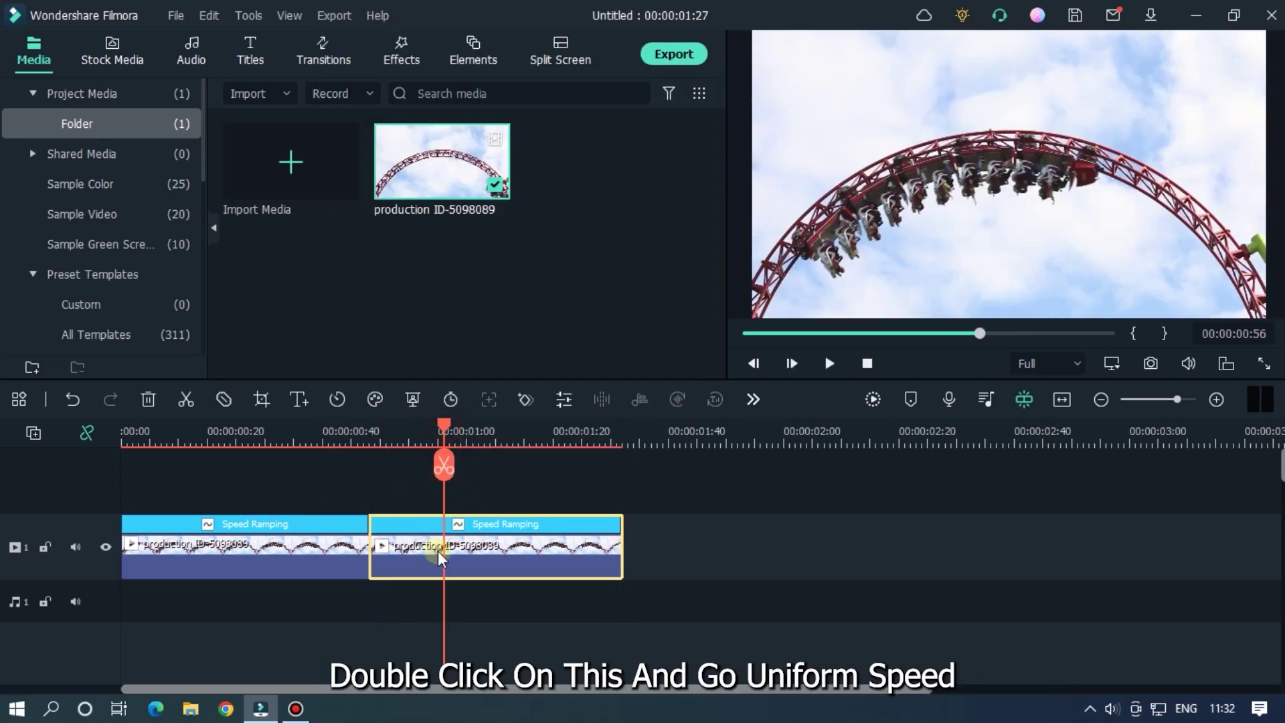
double_click(475, 553)
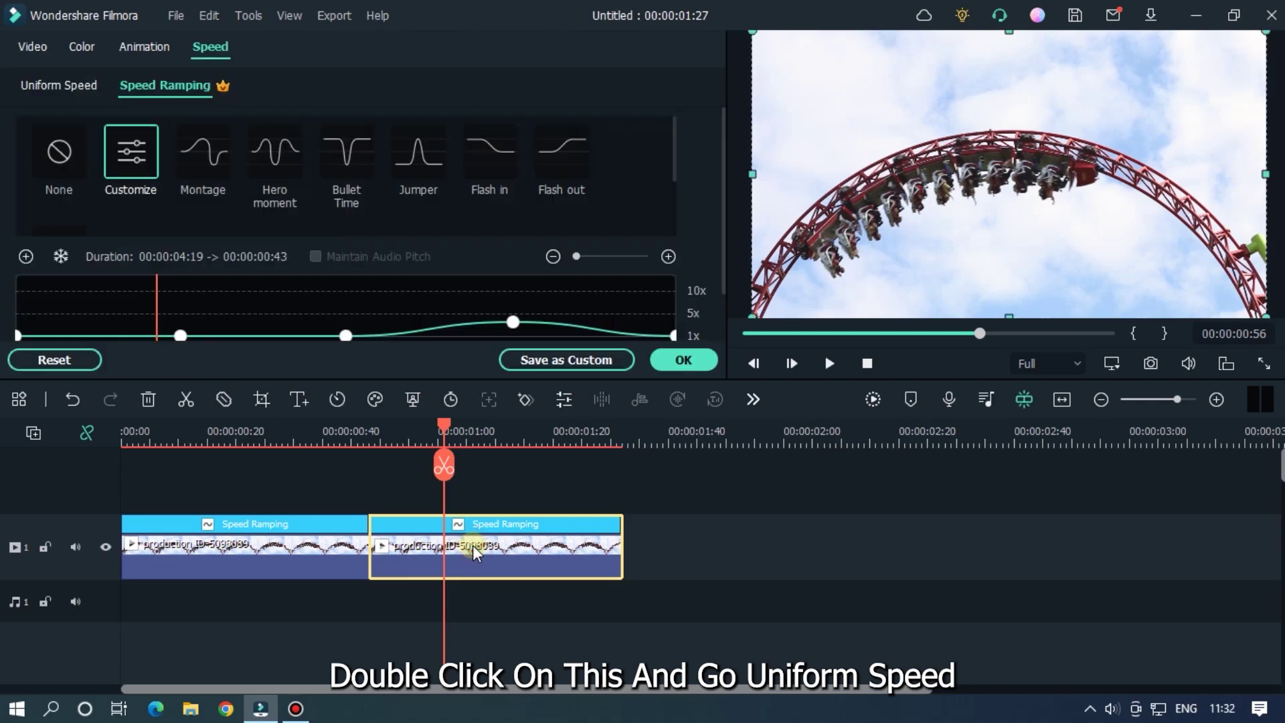
click(65, 84)
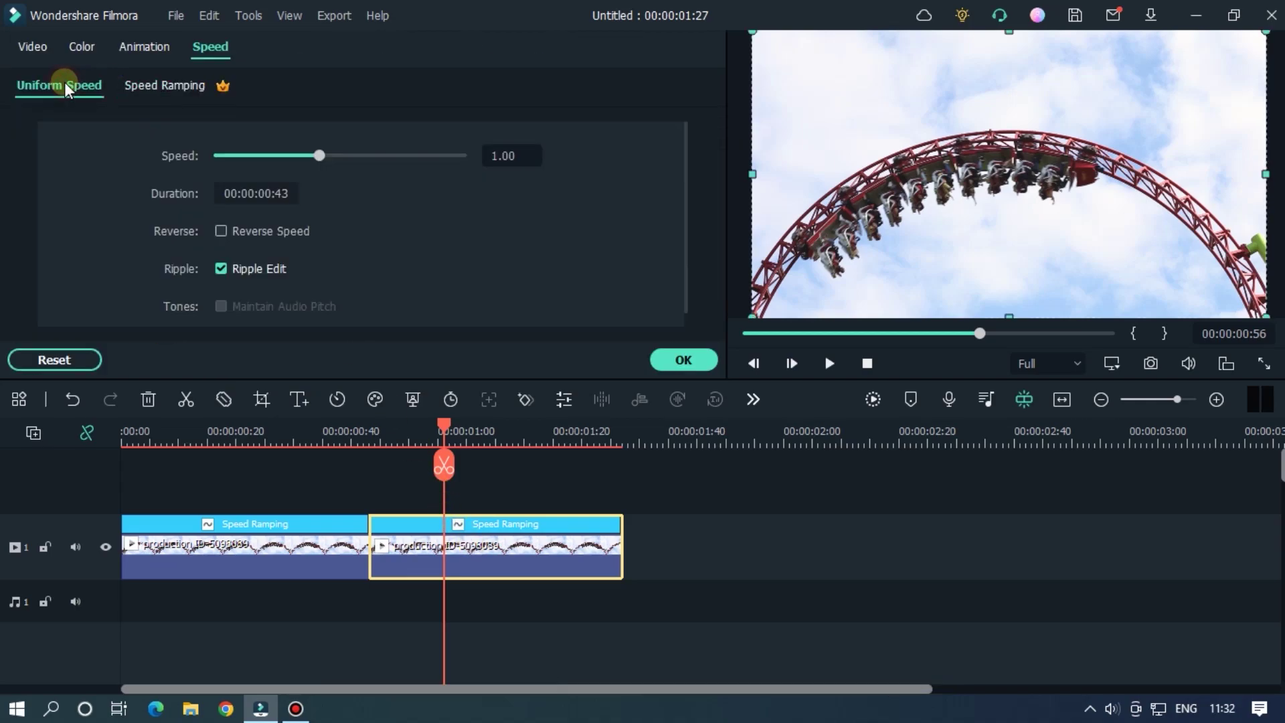
click(222, 231)
click(654, 389)
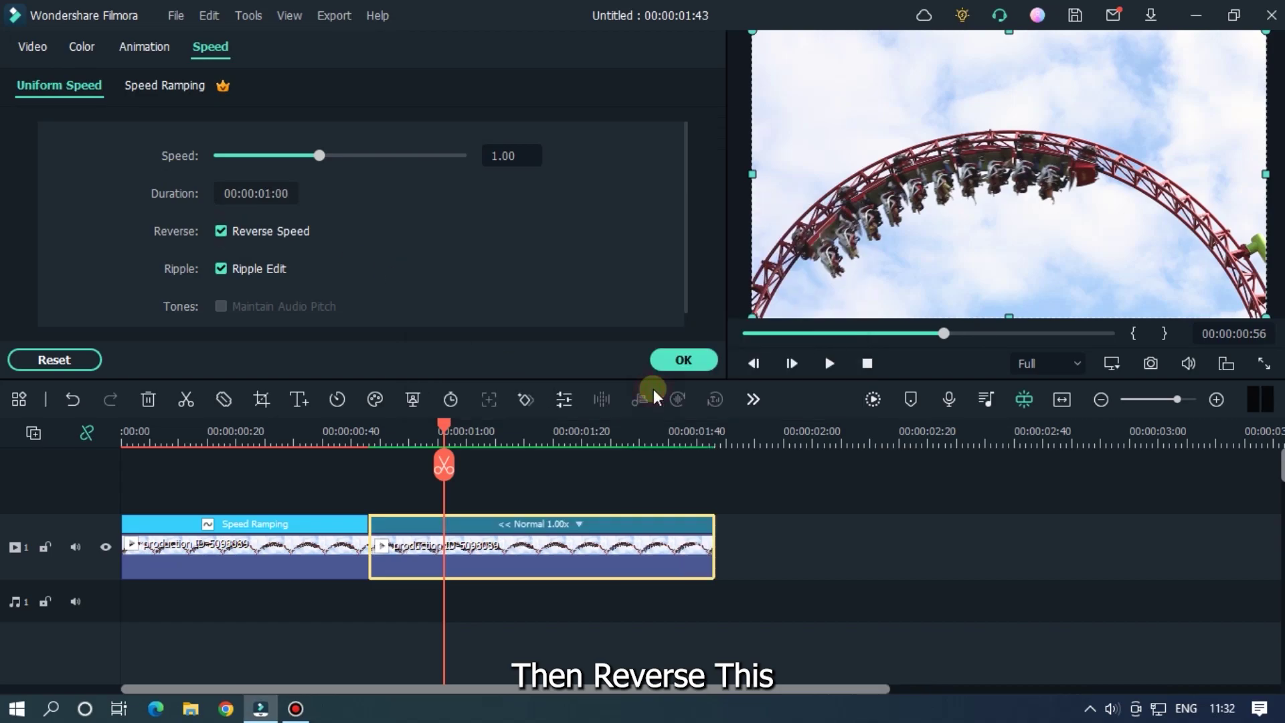
click(873, 401)
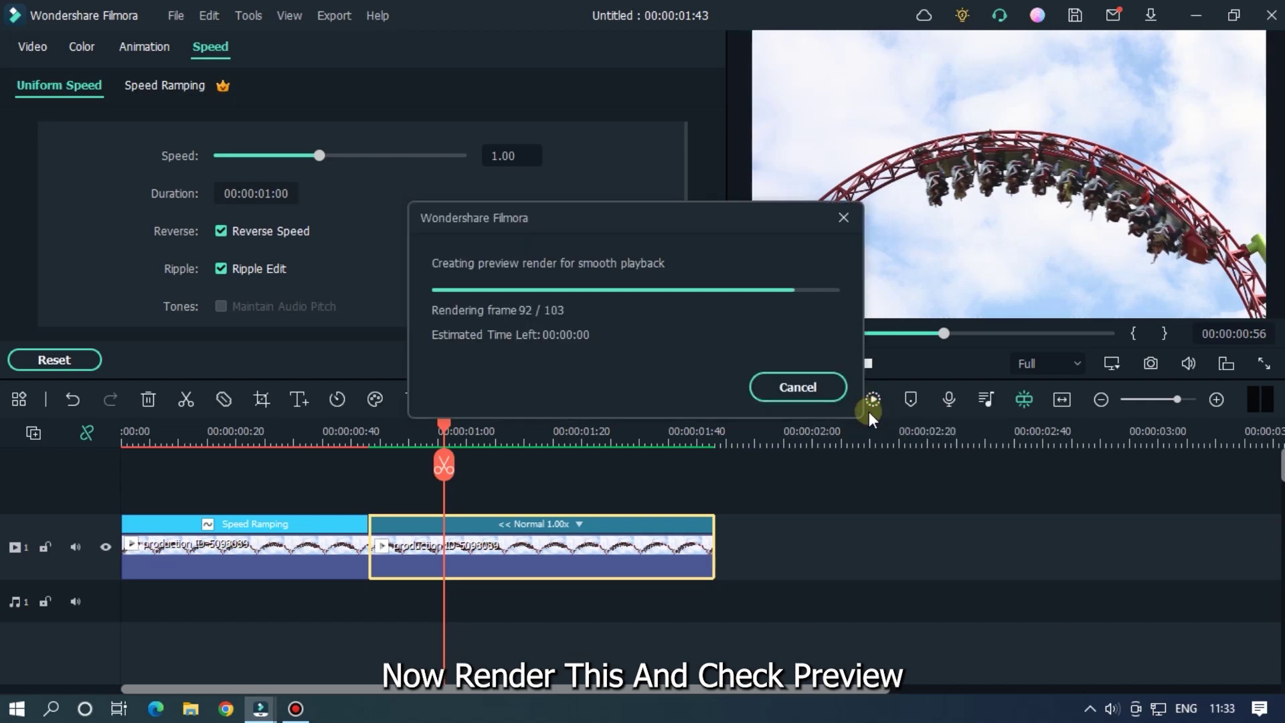
click(798, 333)
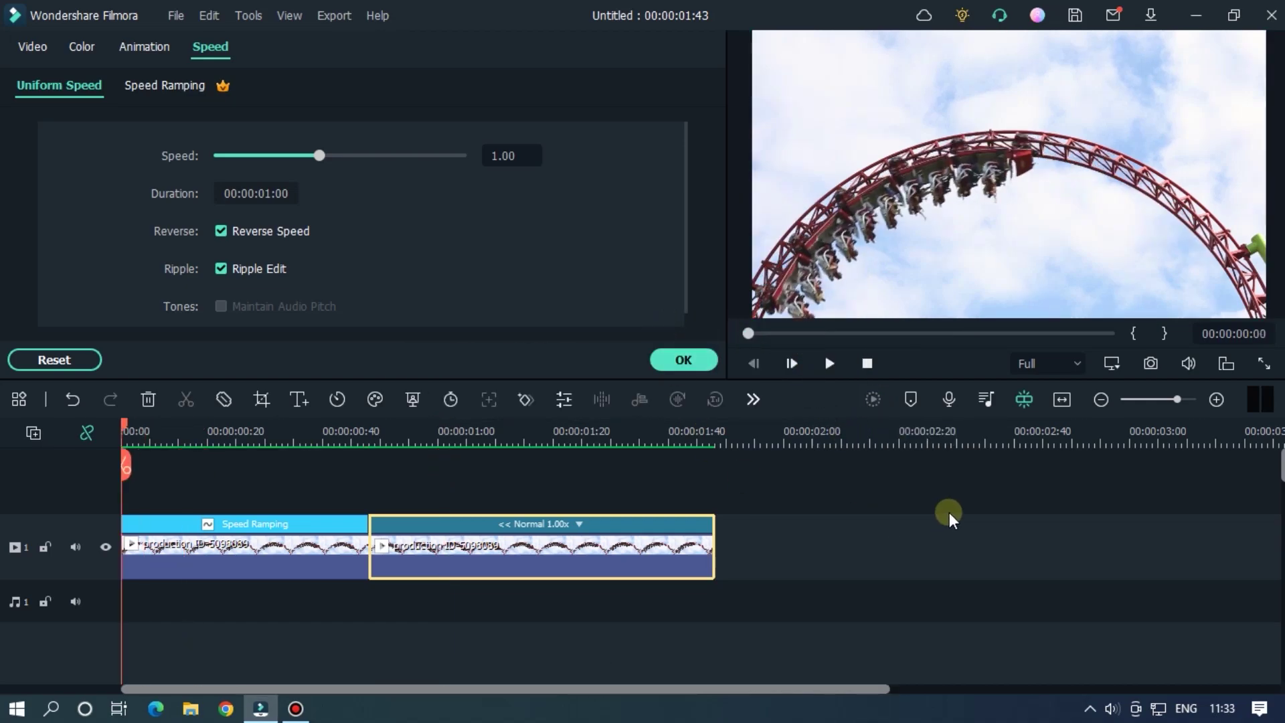
key(space)
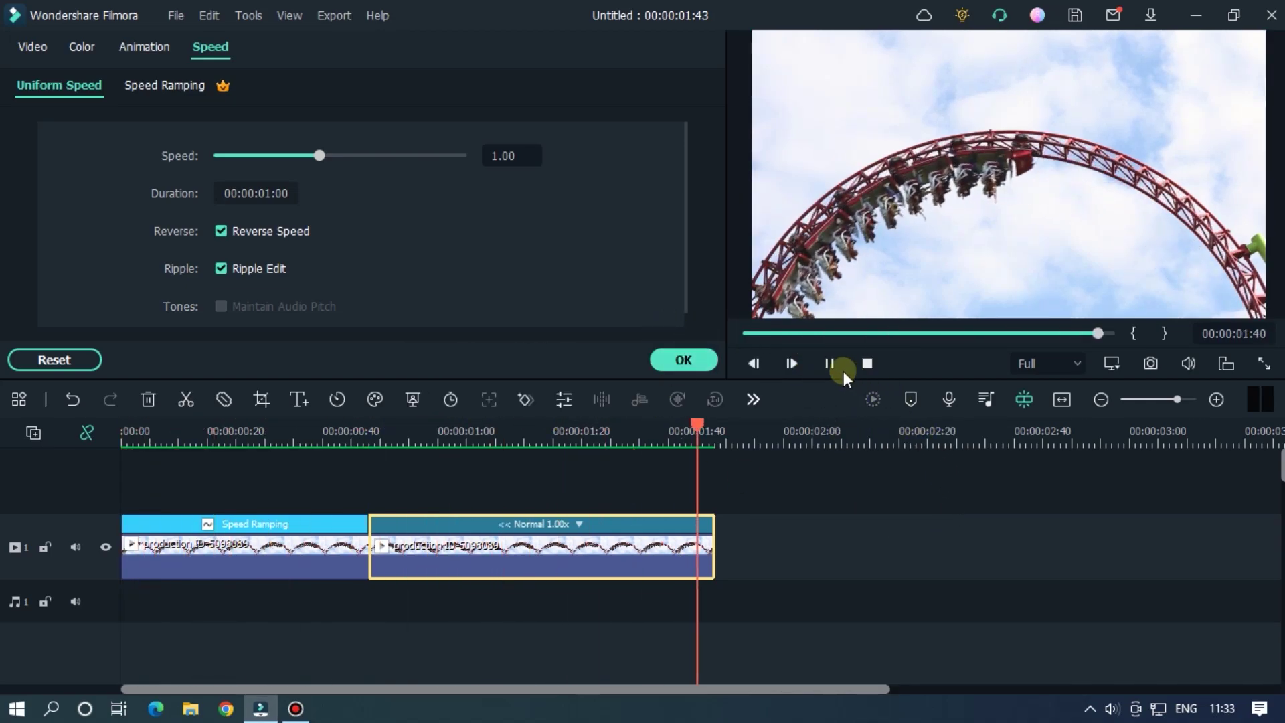
click(769, 331)
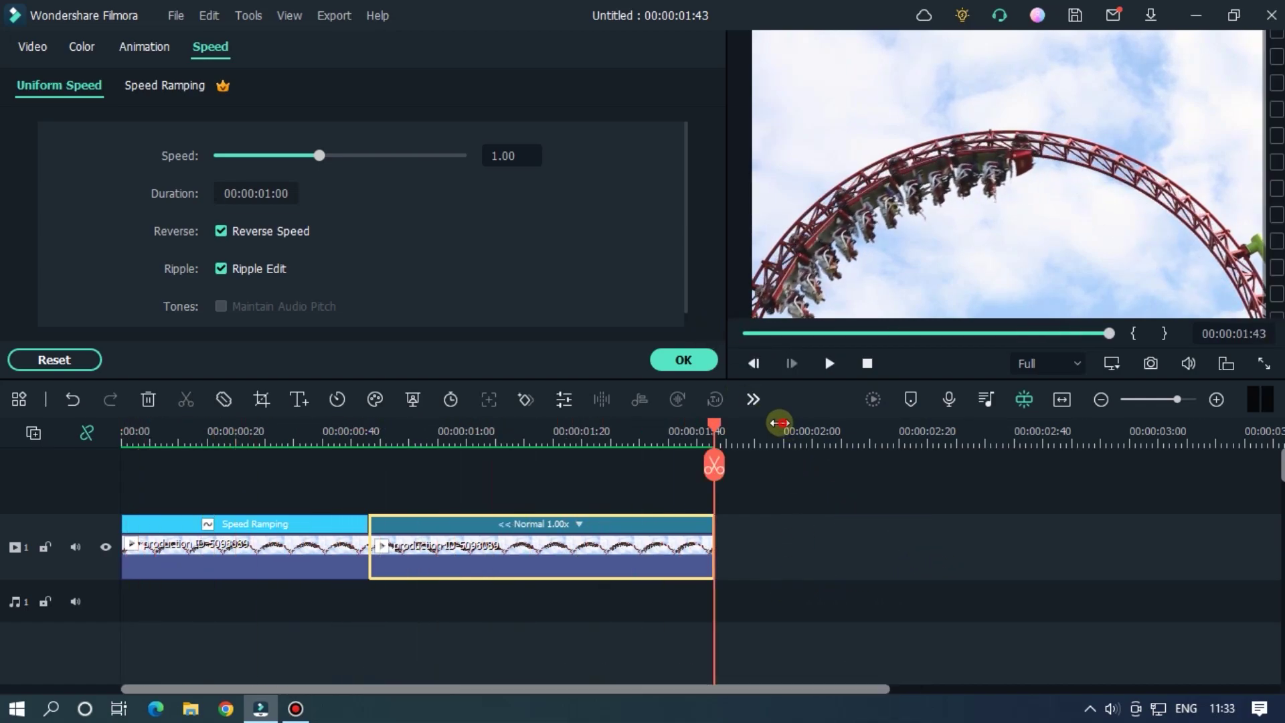
Step: Select both clips and paste the pair repeatedly to about 15 seconds, then zoom to fit
drag(779, 423, 686, 423)
mouse_move(549, 590)
mouse_down()
mouse_move(183, 512)
mouse_move(419, 506)
mouse_up()
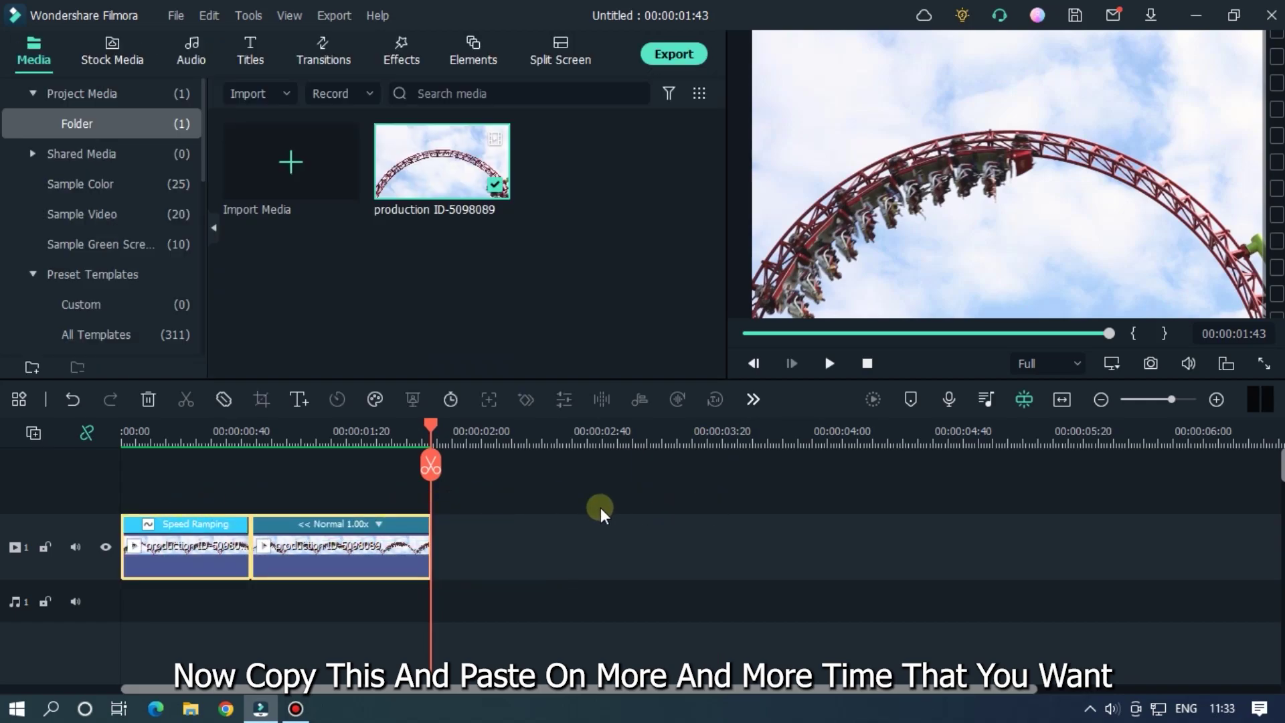
key(ctrl+v)
key(ctrl+v)
key(ctrl+v)
key(ctrl+v)
key(ctrl+v)
key(ctrl+v)
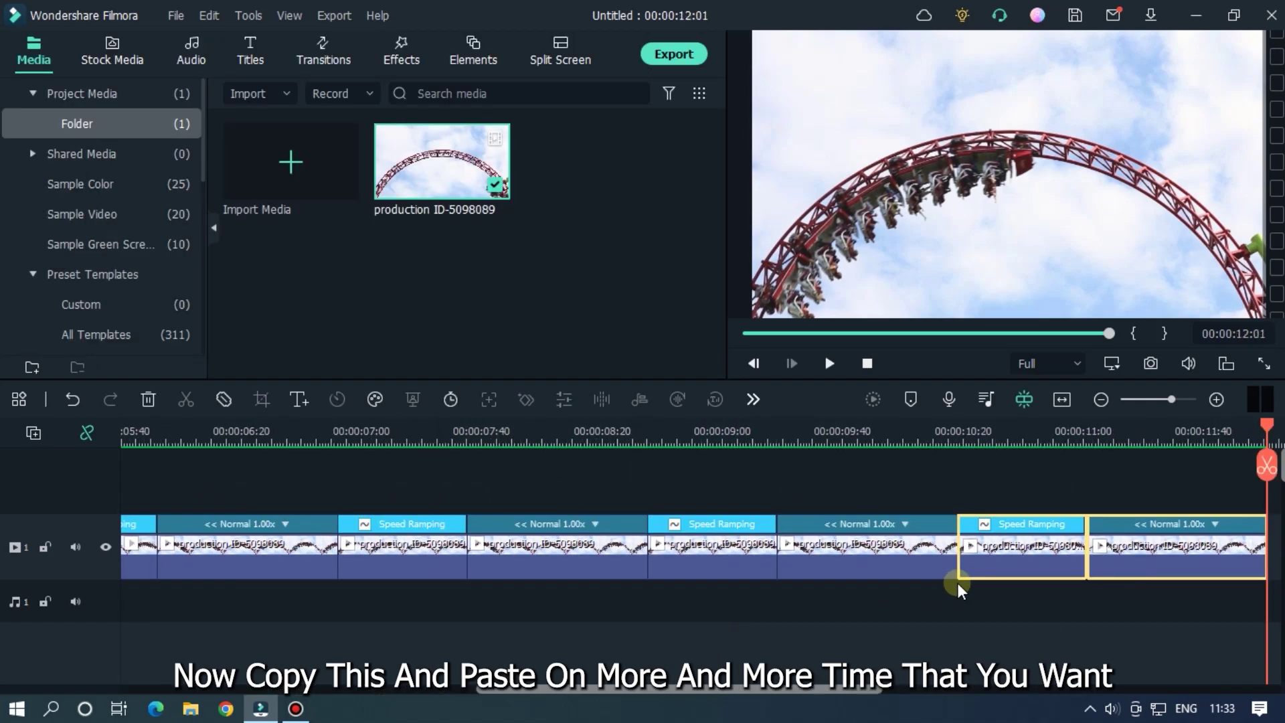
key(ctrl+v)
key(ctrl+v)
alt+scroll(965, 431, down, 3)
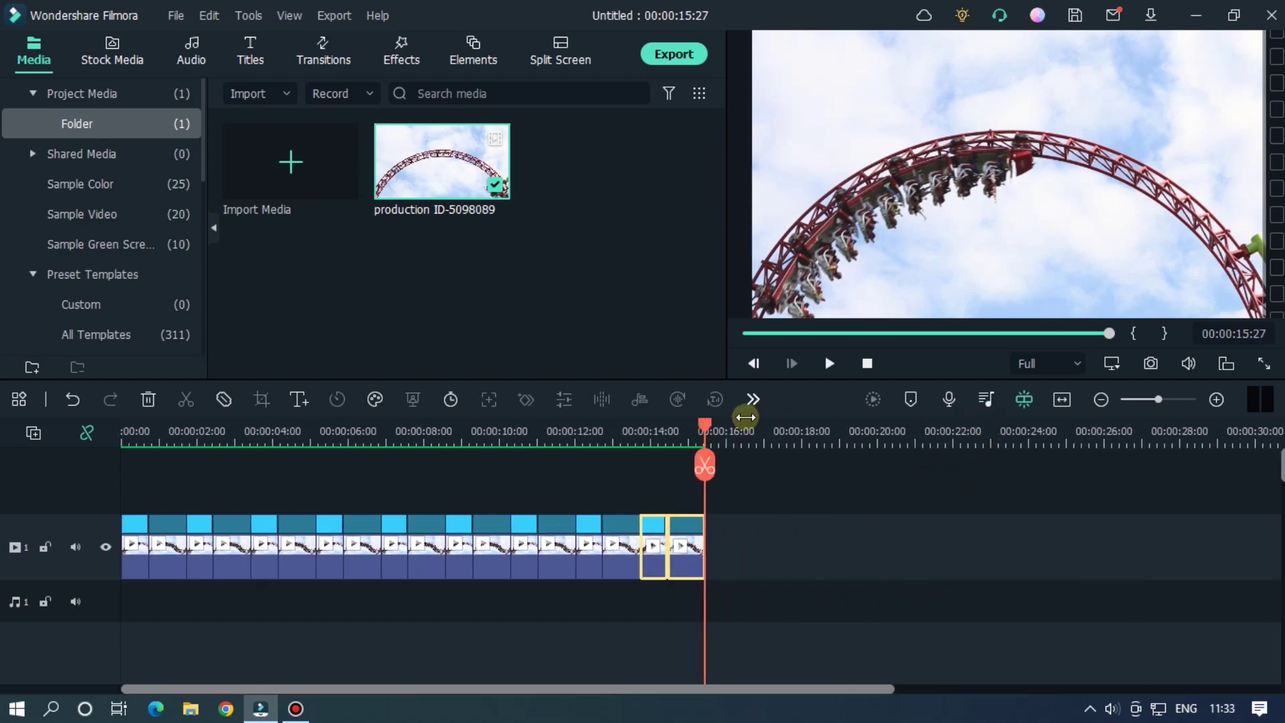
click(829, 364)
click(322, 636)
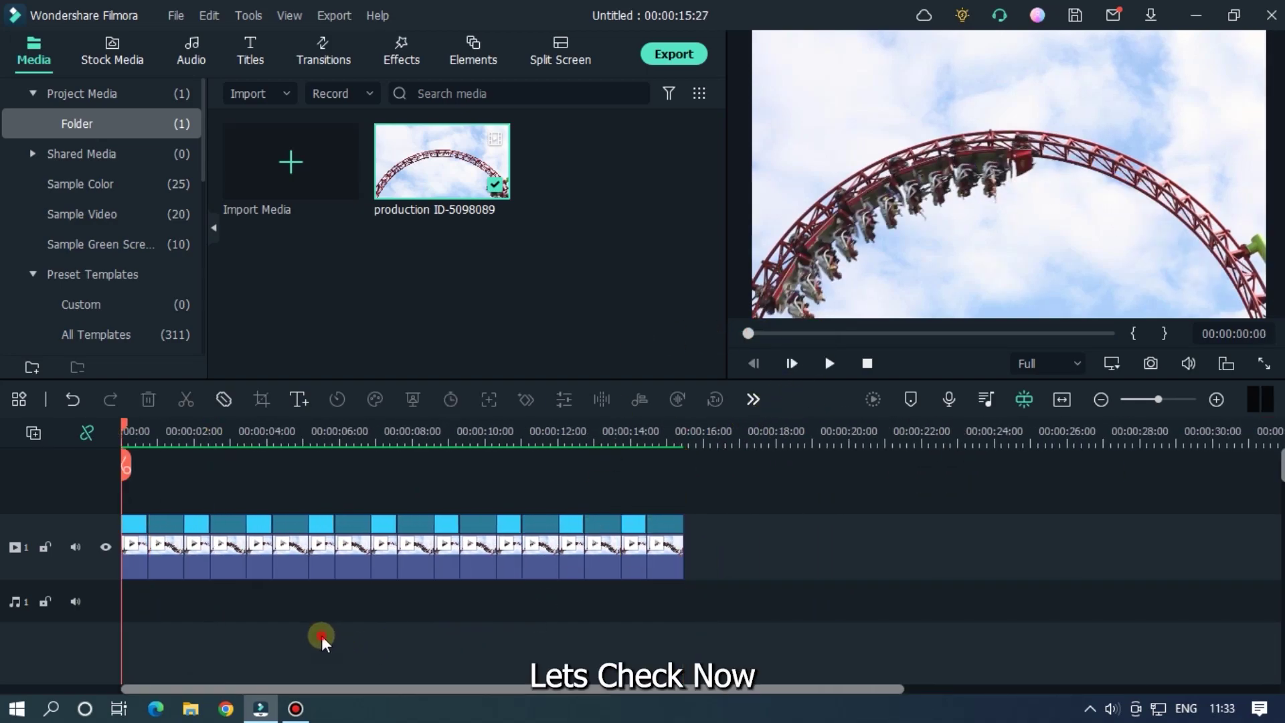
drag(805, 339, 732, 339)
key(space)
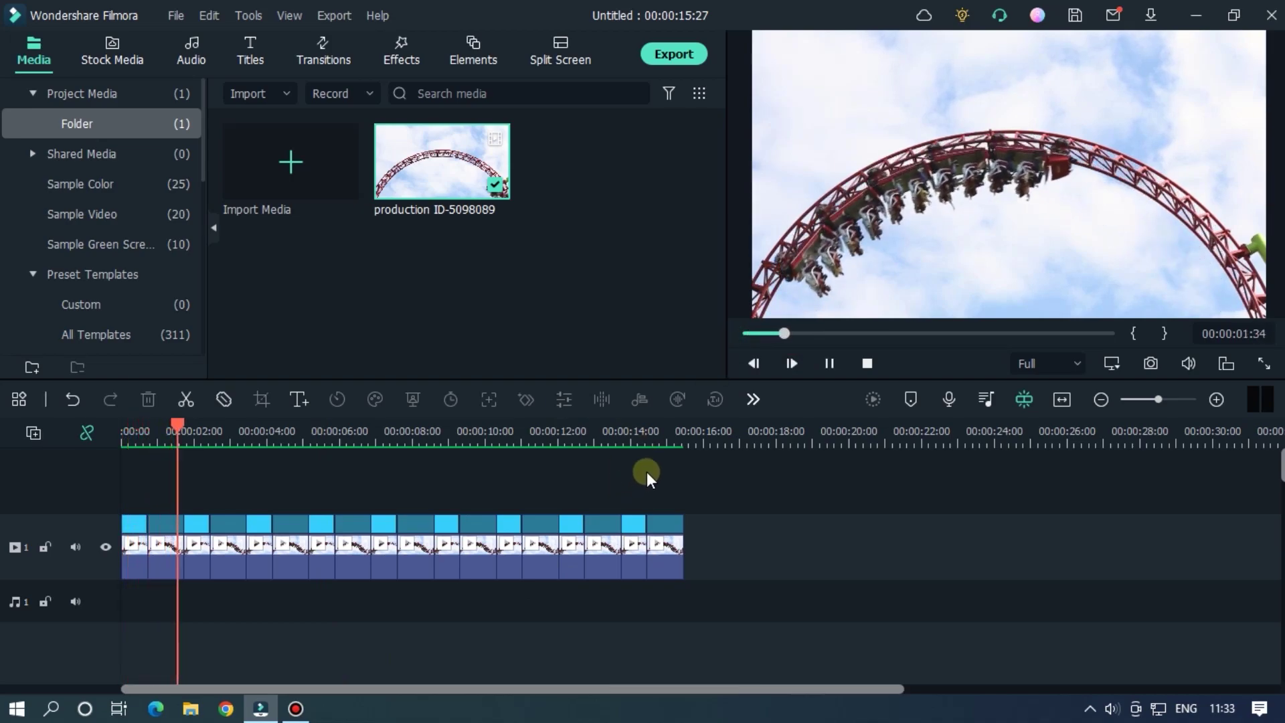